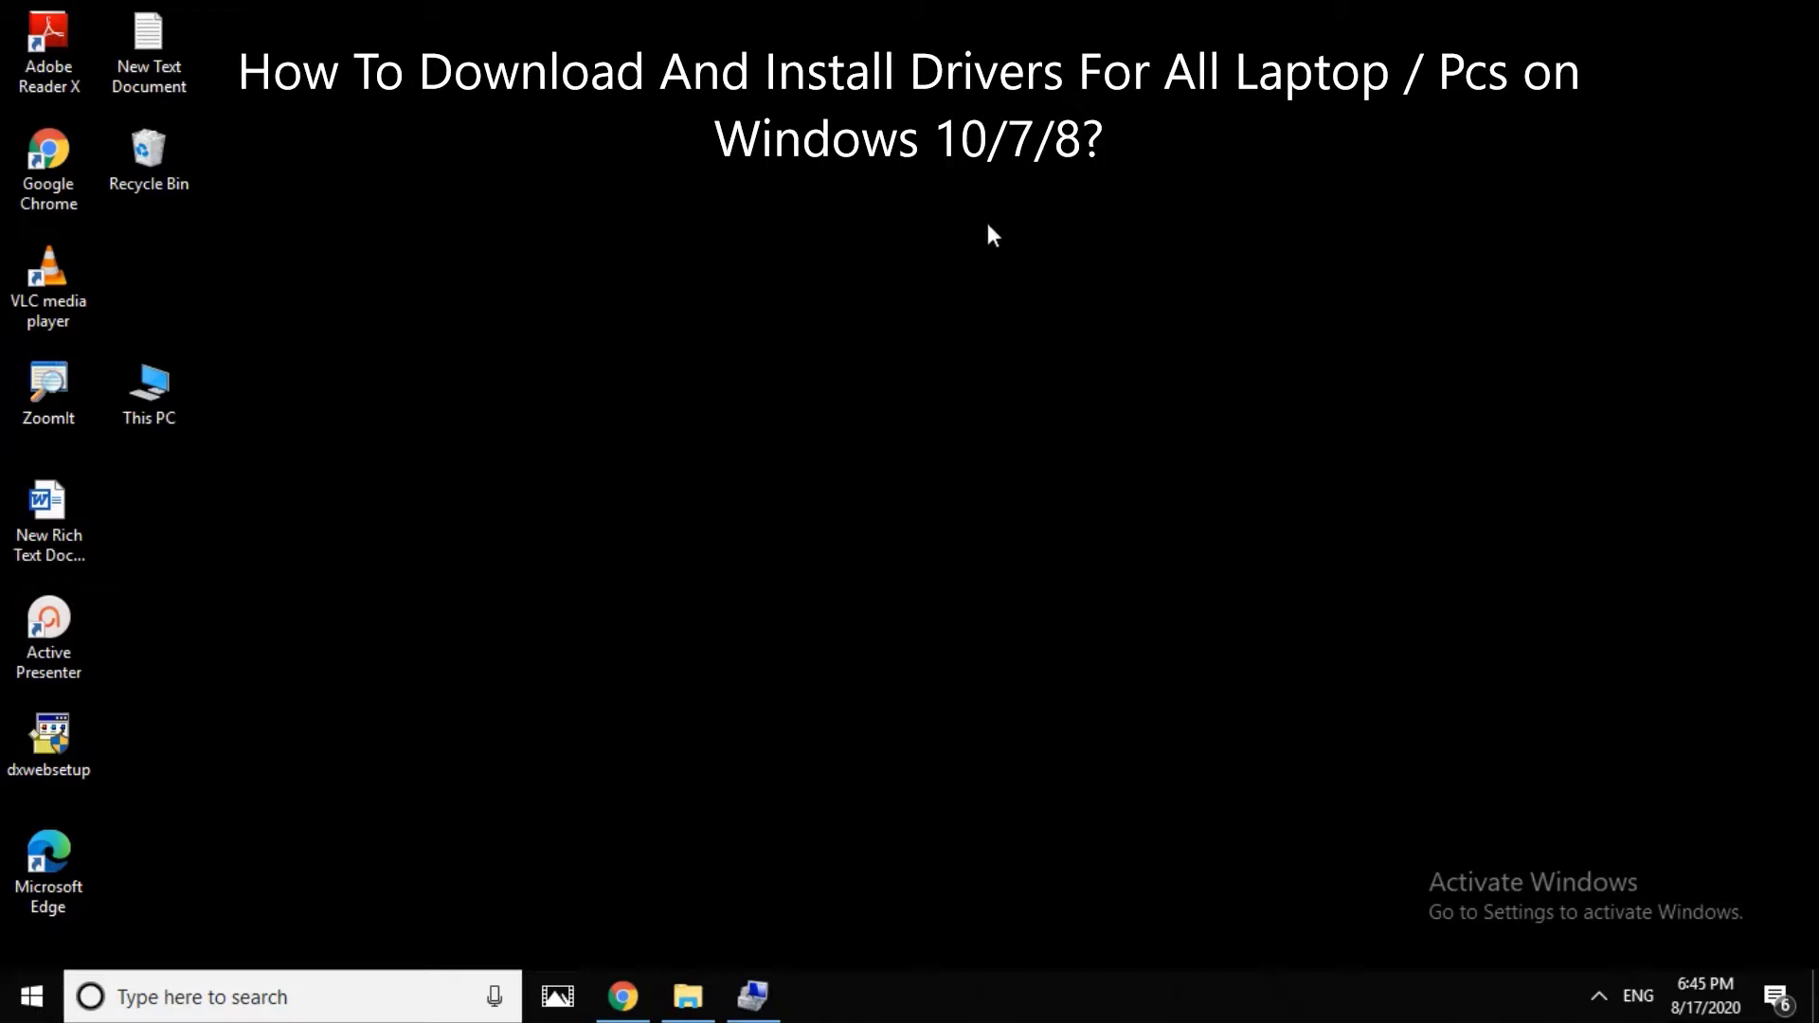
Refresh the desktop and close the extra program still running on the taskbar.
{"action": "right_click", "coordinate": [561, 221]}
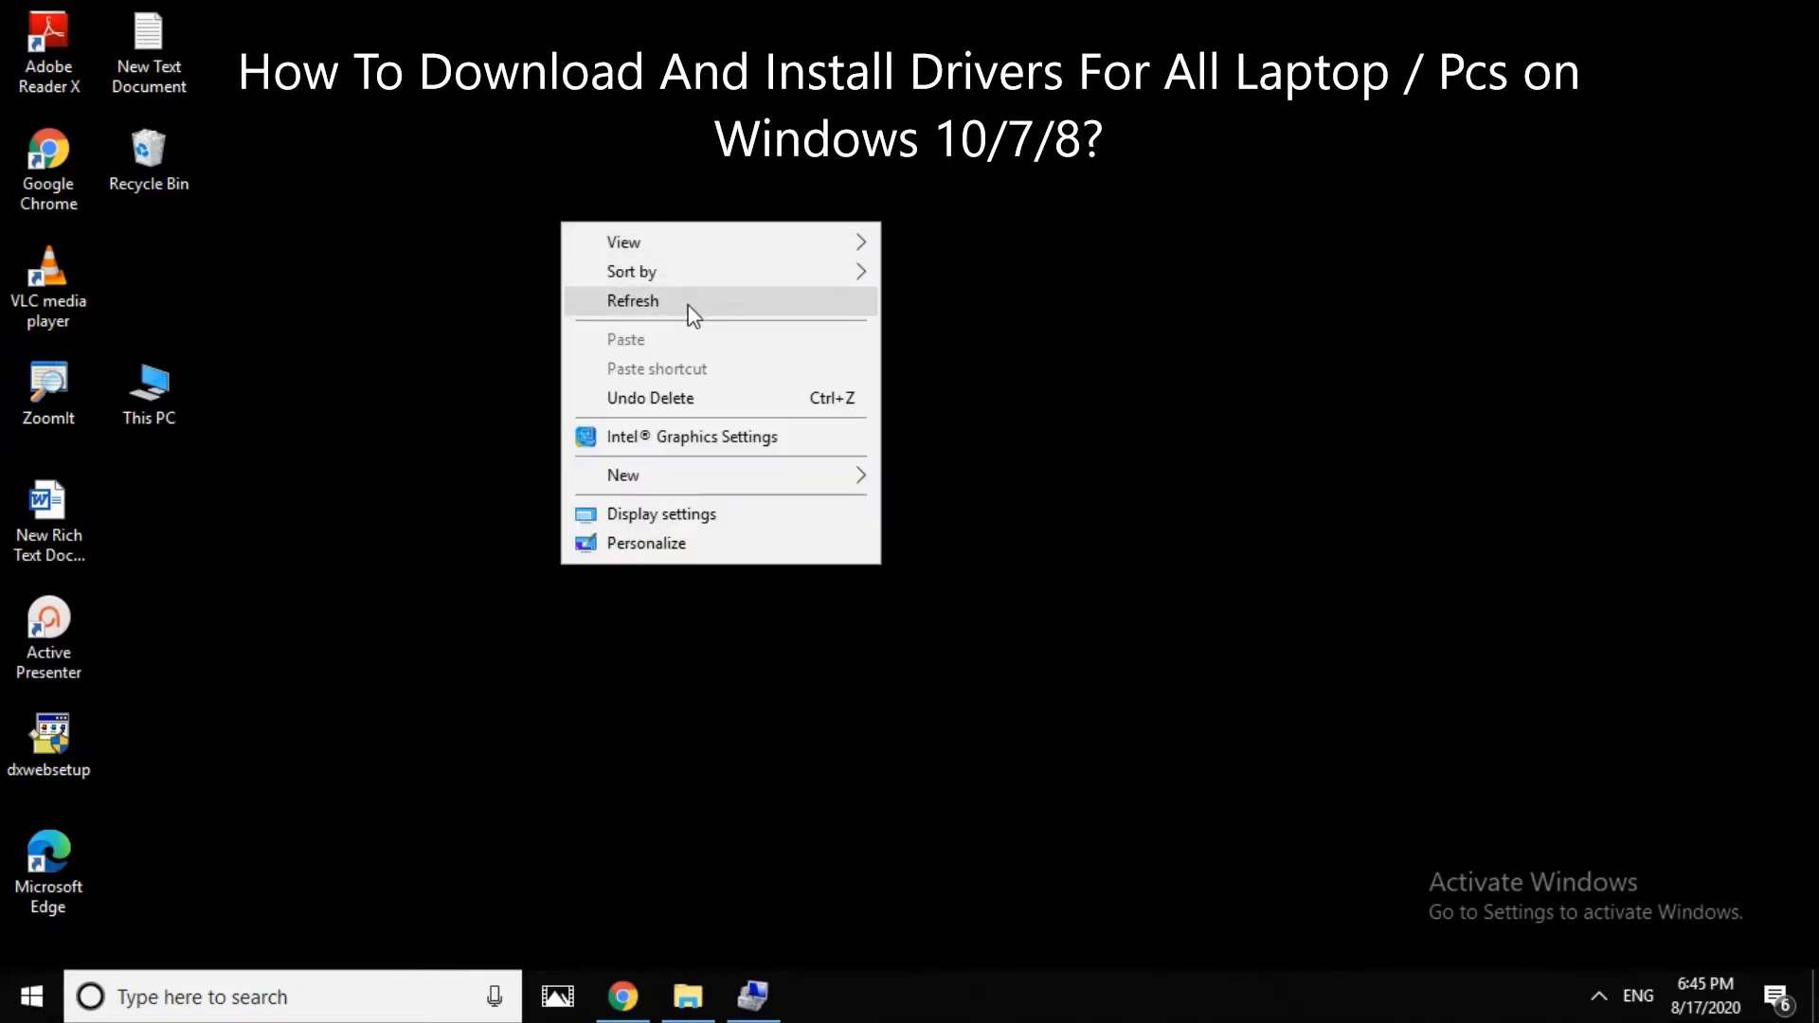
{"action": "left_click", "coordinate": [686, 300]}
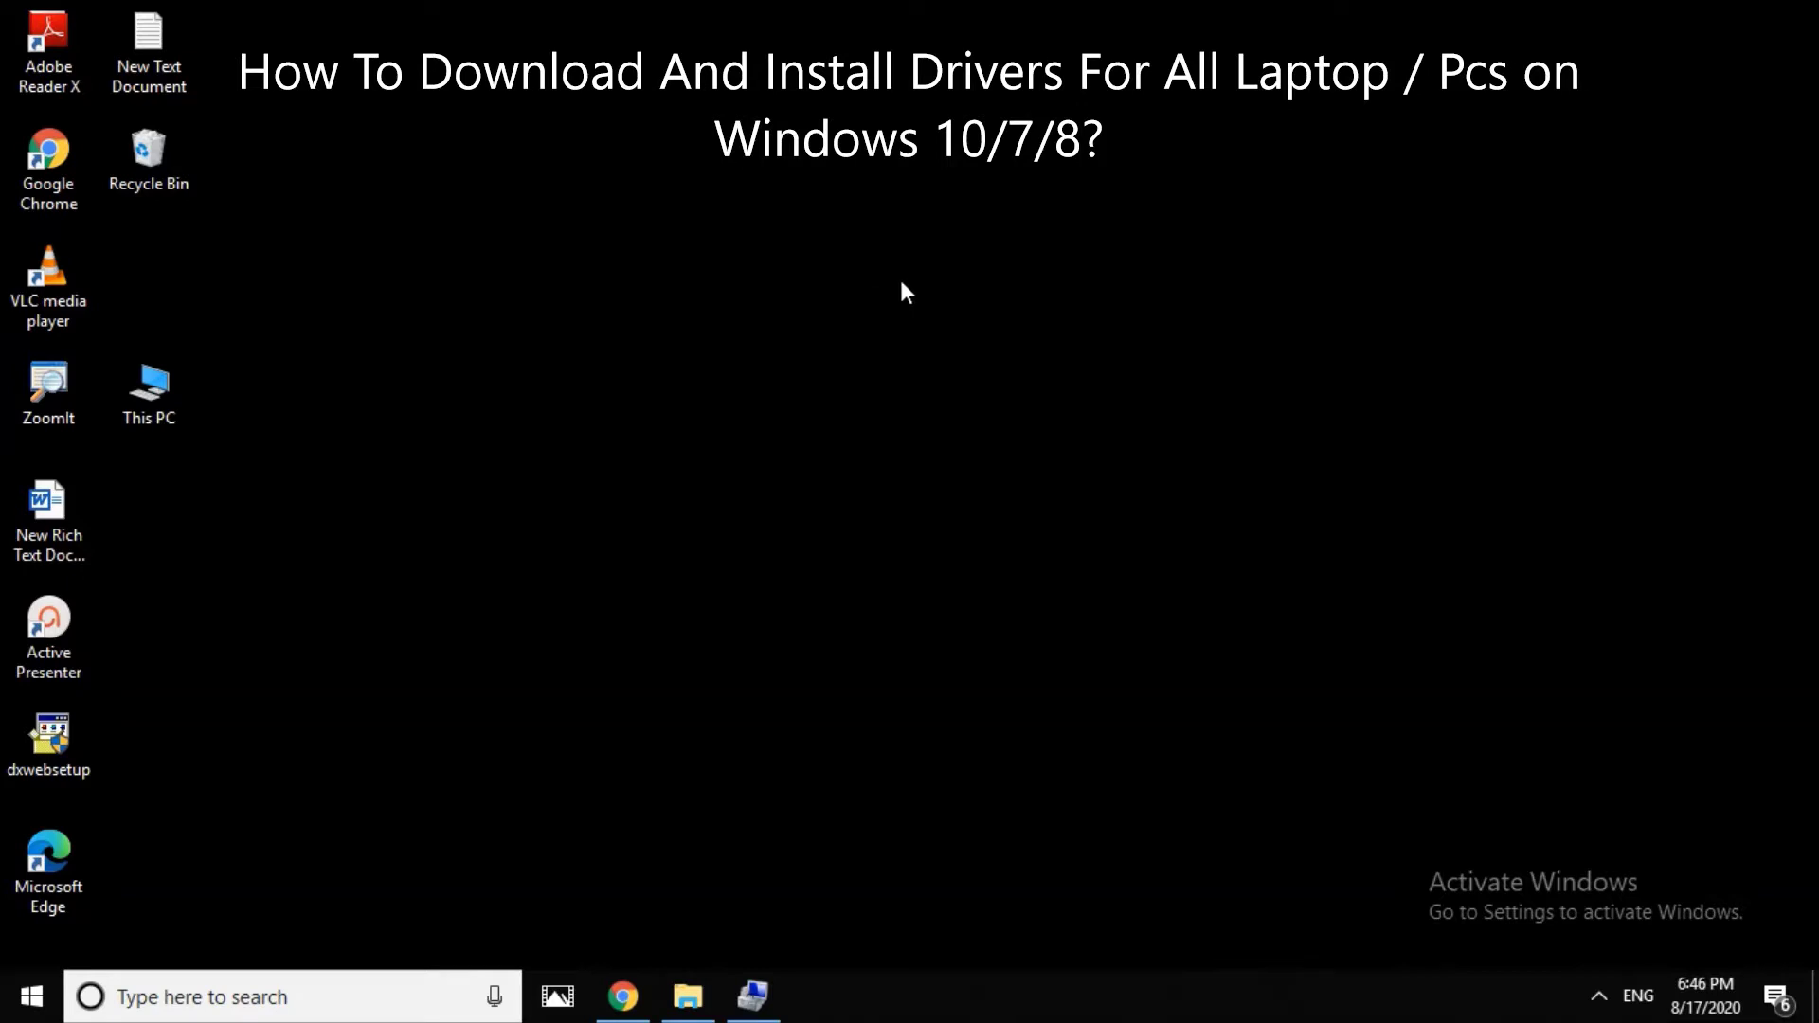
{"action": "right_click", "coordinate": [902, 290]}
{"action": "left_click", "coordinate": [938, 359]}
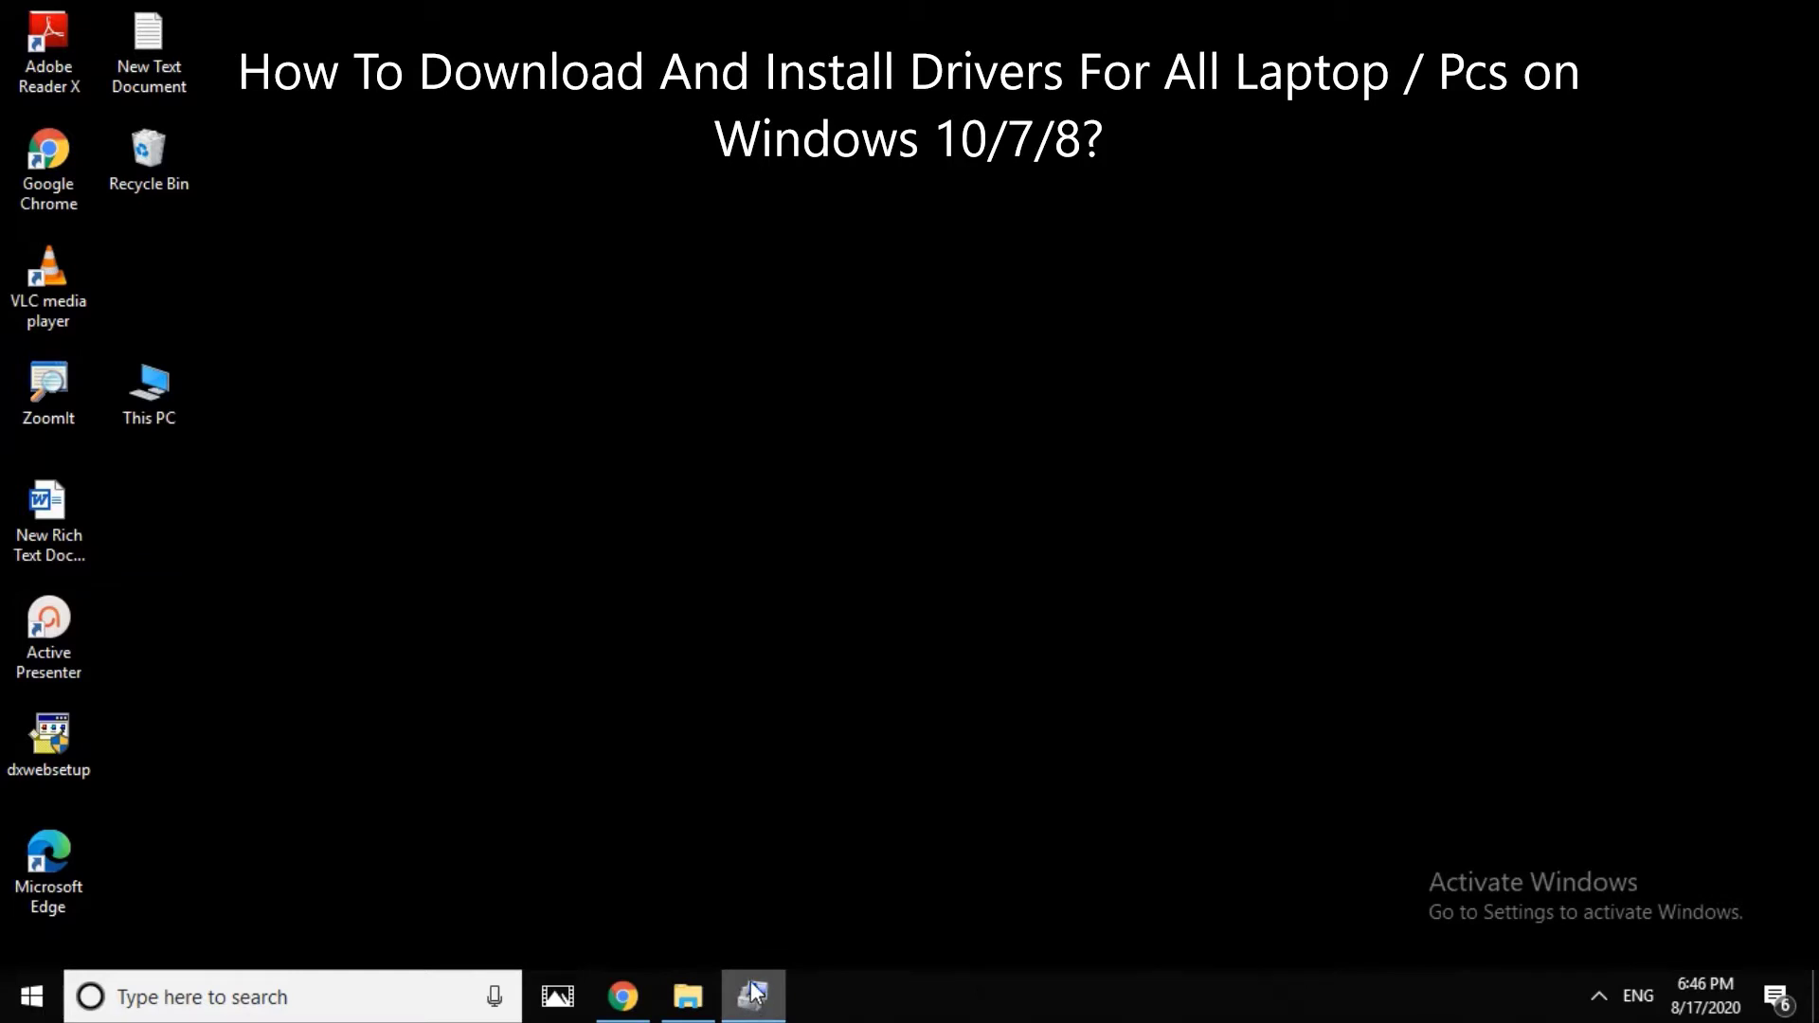
{"action": "right_click", "coordinate": [753, 992]}
{"action": "left_click", "coordinate": [730, 958]}
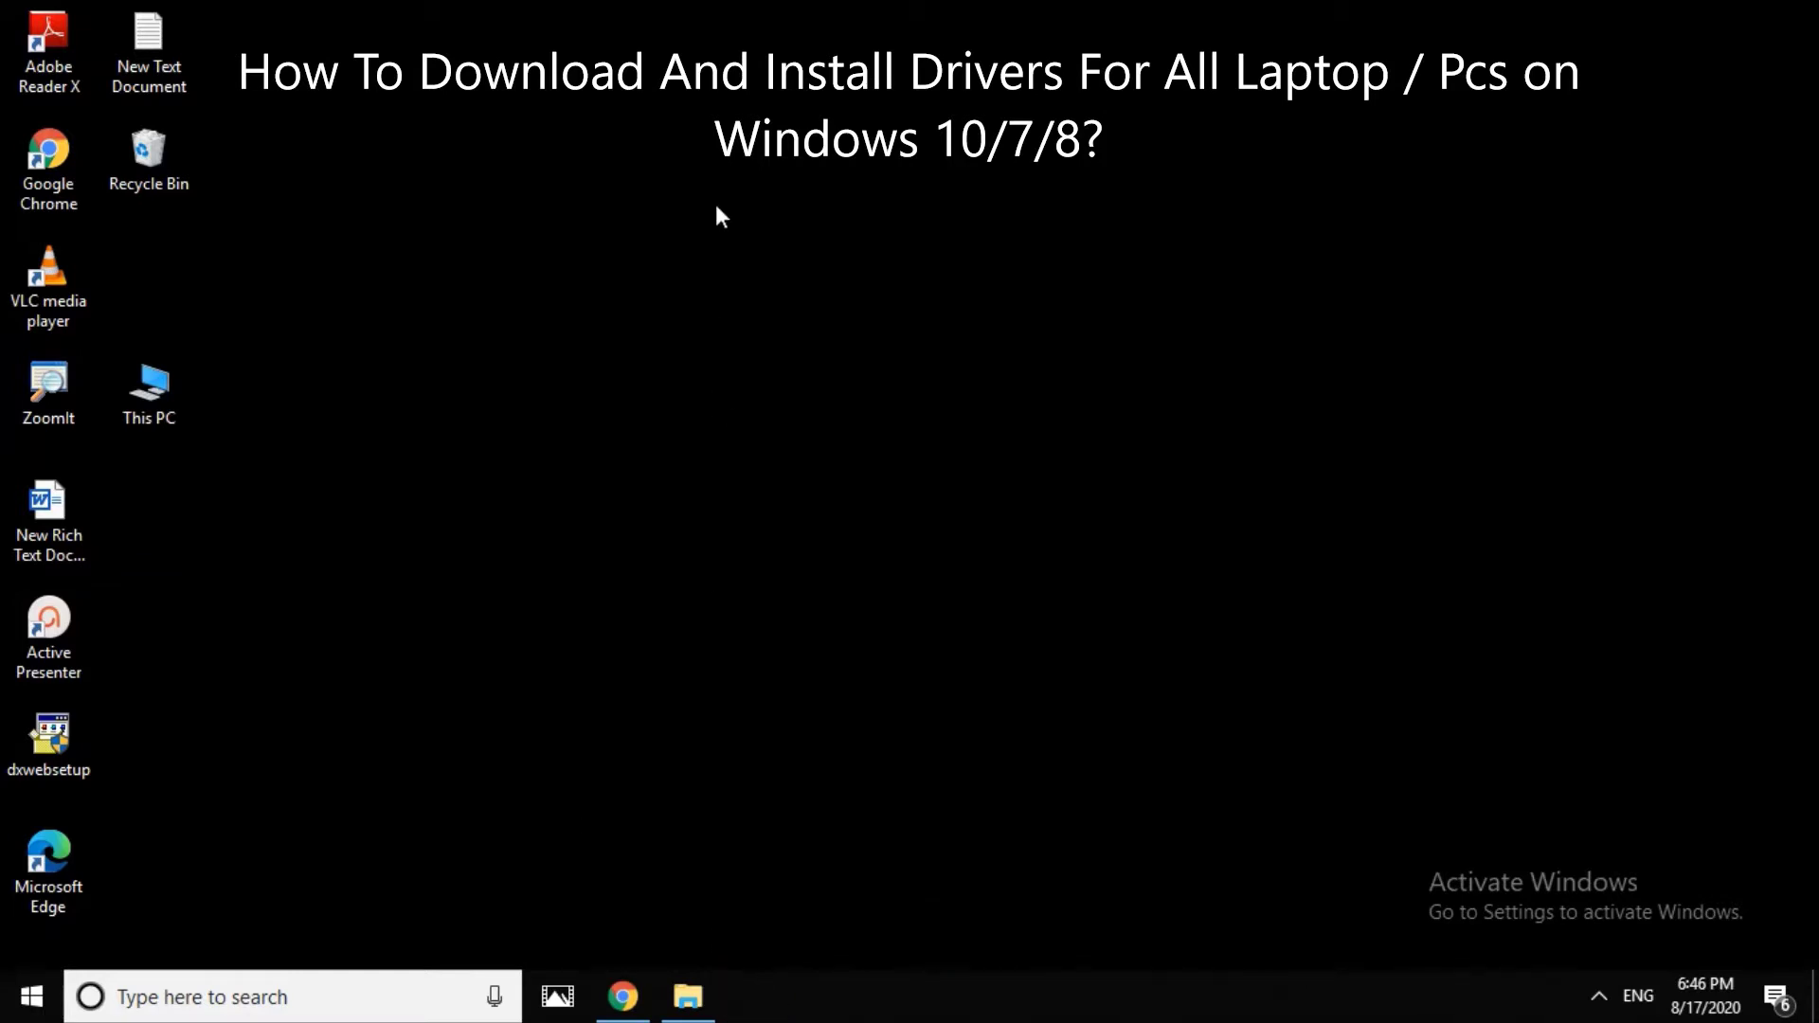
{"action": "right_click", "coordinate": [716, 207]}
{"action": "left_click", "coordinate": [768, 279]}
Search Windows for "run" and open the Run app.
{"action": "left_click", "coordinate": [258, 985]}
{"action": "type", "text": "run"}
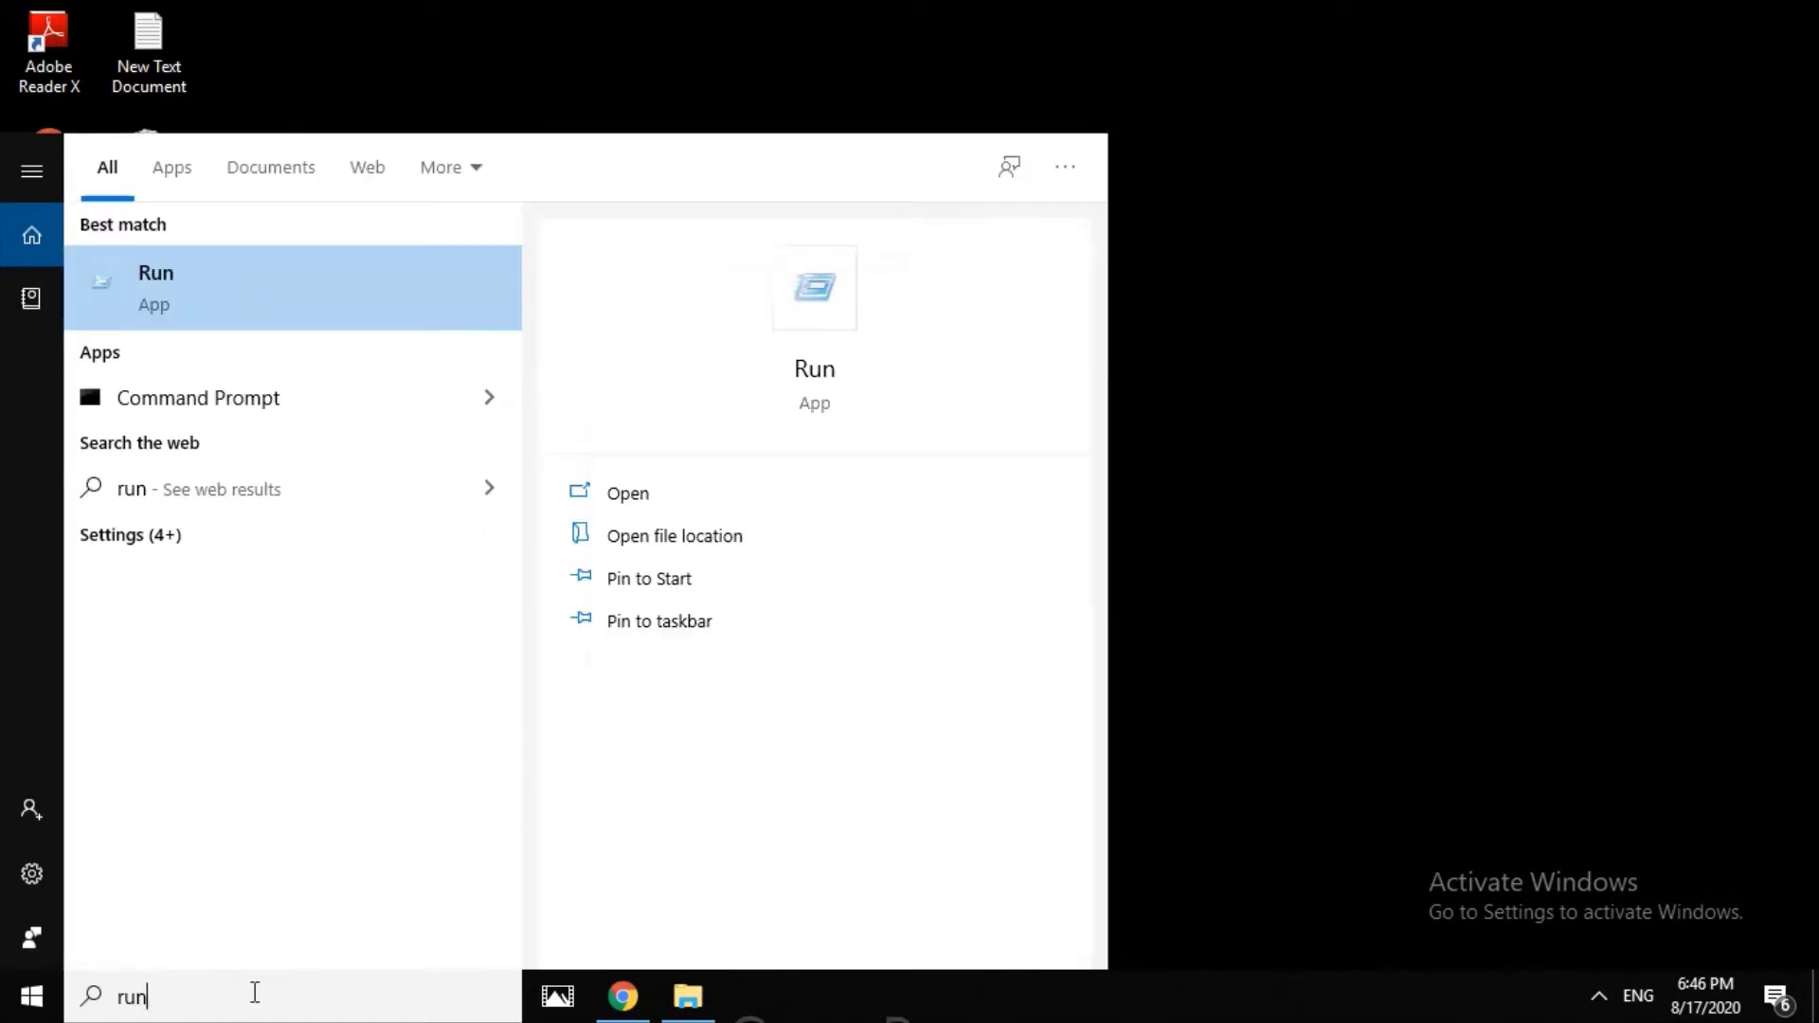
{"action": "left_click", "coordinate": [275, 293]}
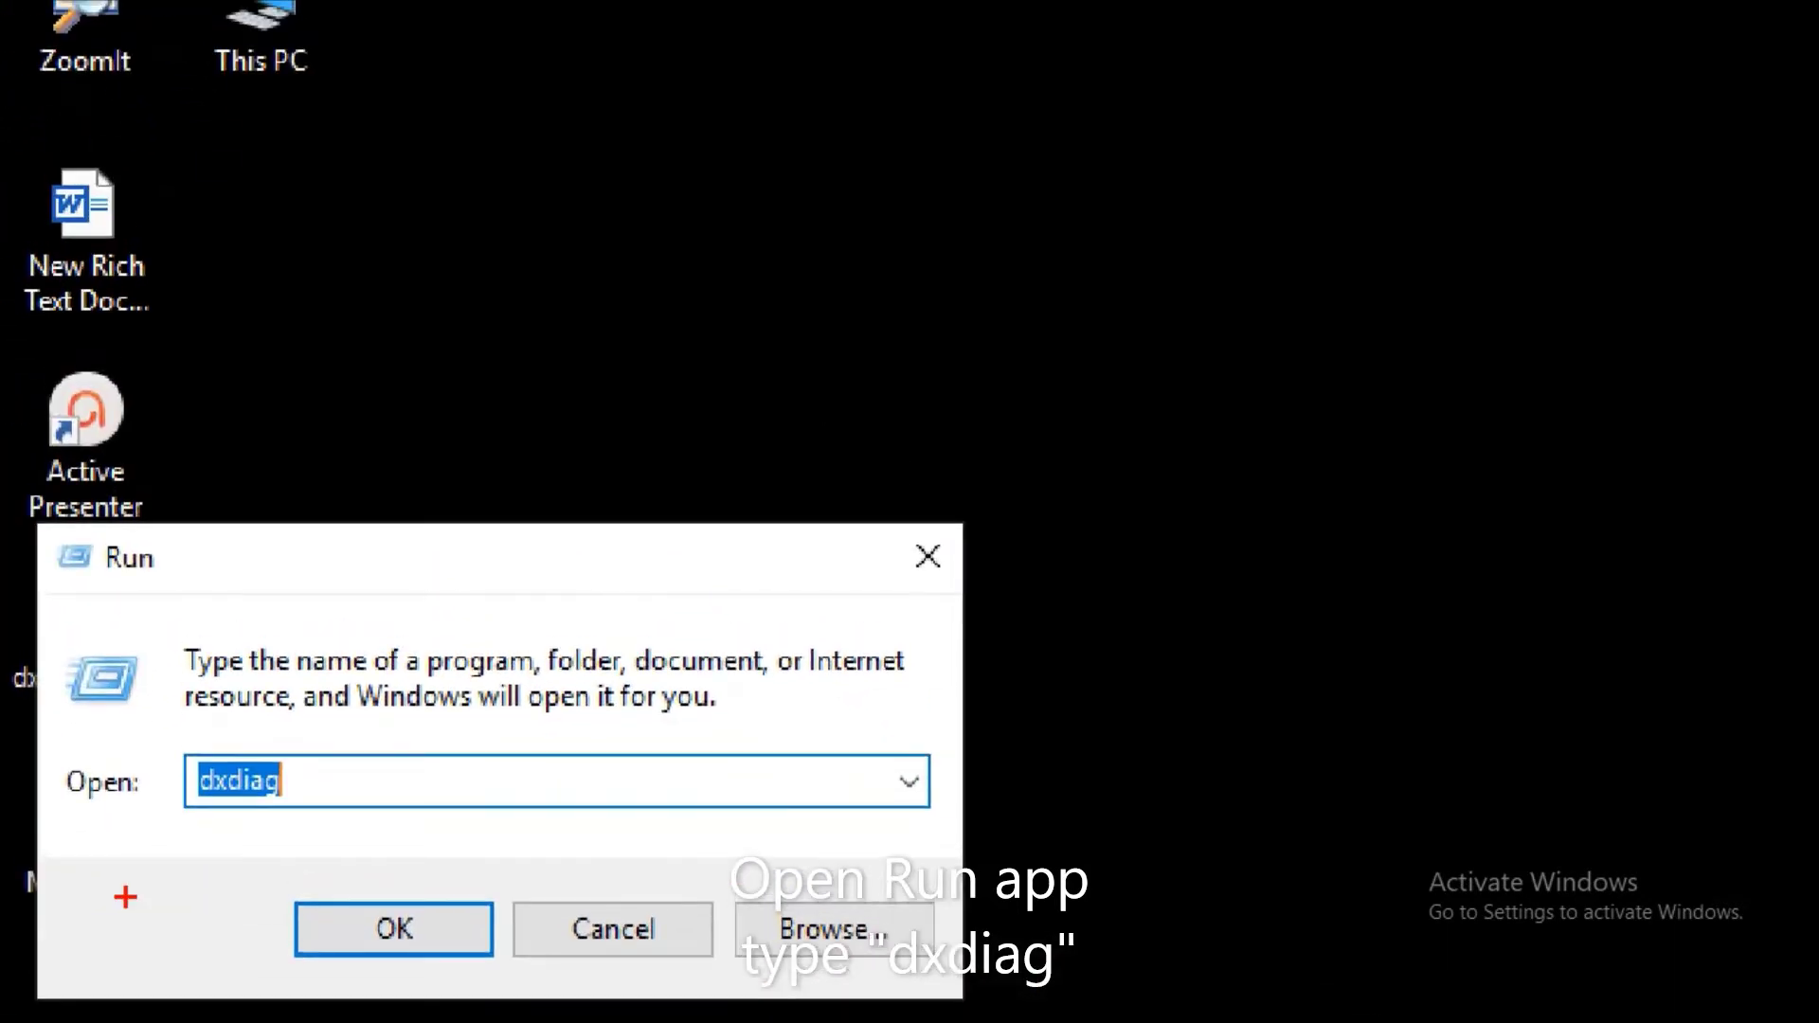
Launch the DirectX Diagnostic Tool by running the command dxdiag.
{"action": "left_click_drag", "start_coordinate": [177, 811], "coordinate": [333, 811]}
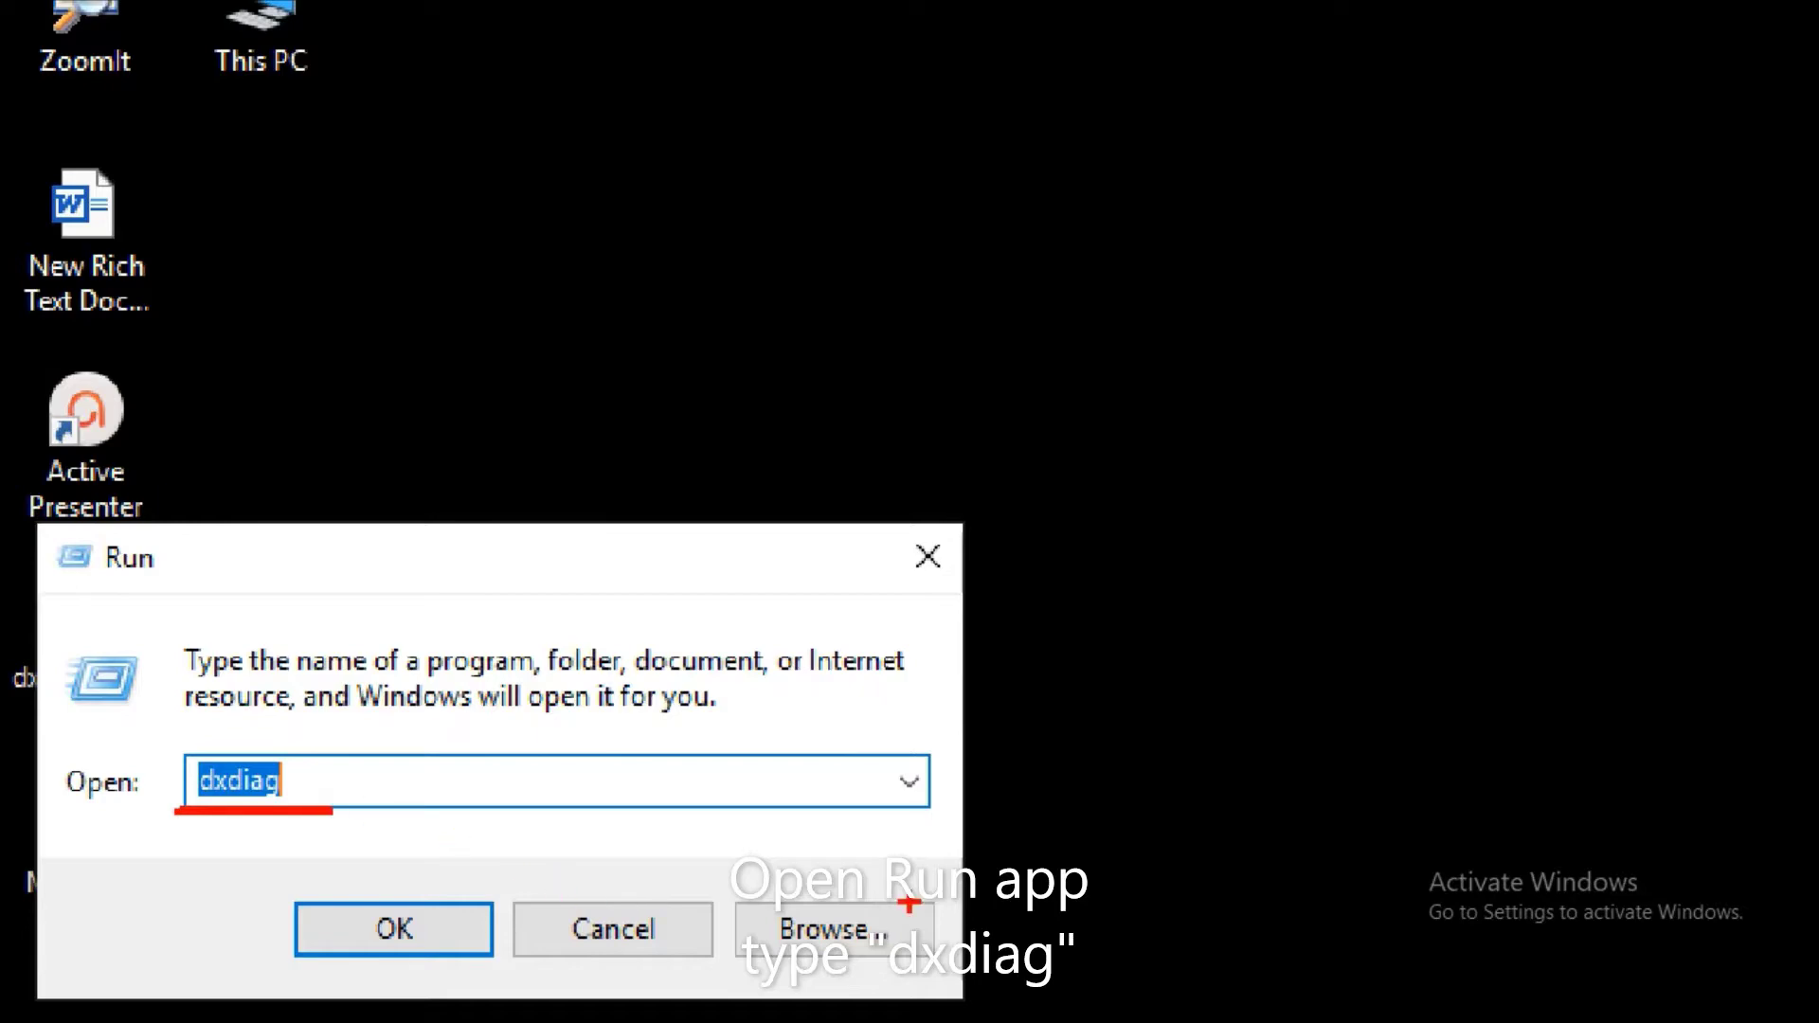
{"action": "key", "text": "Escape"}
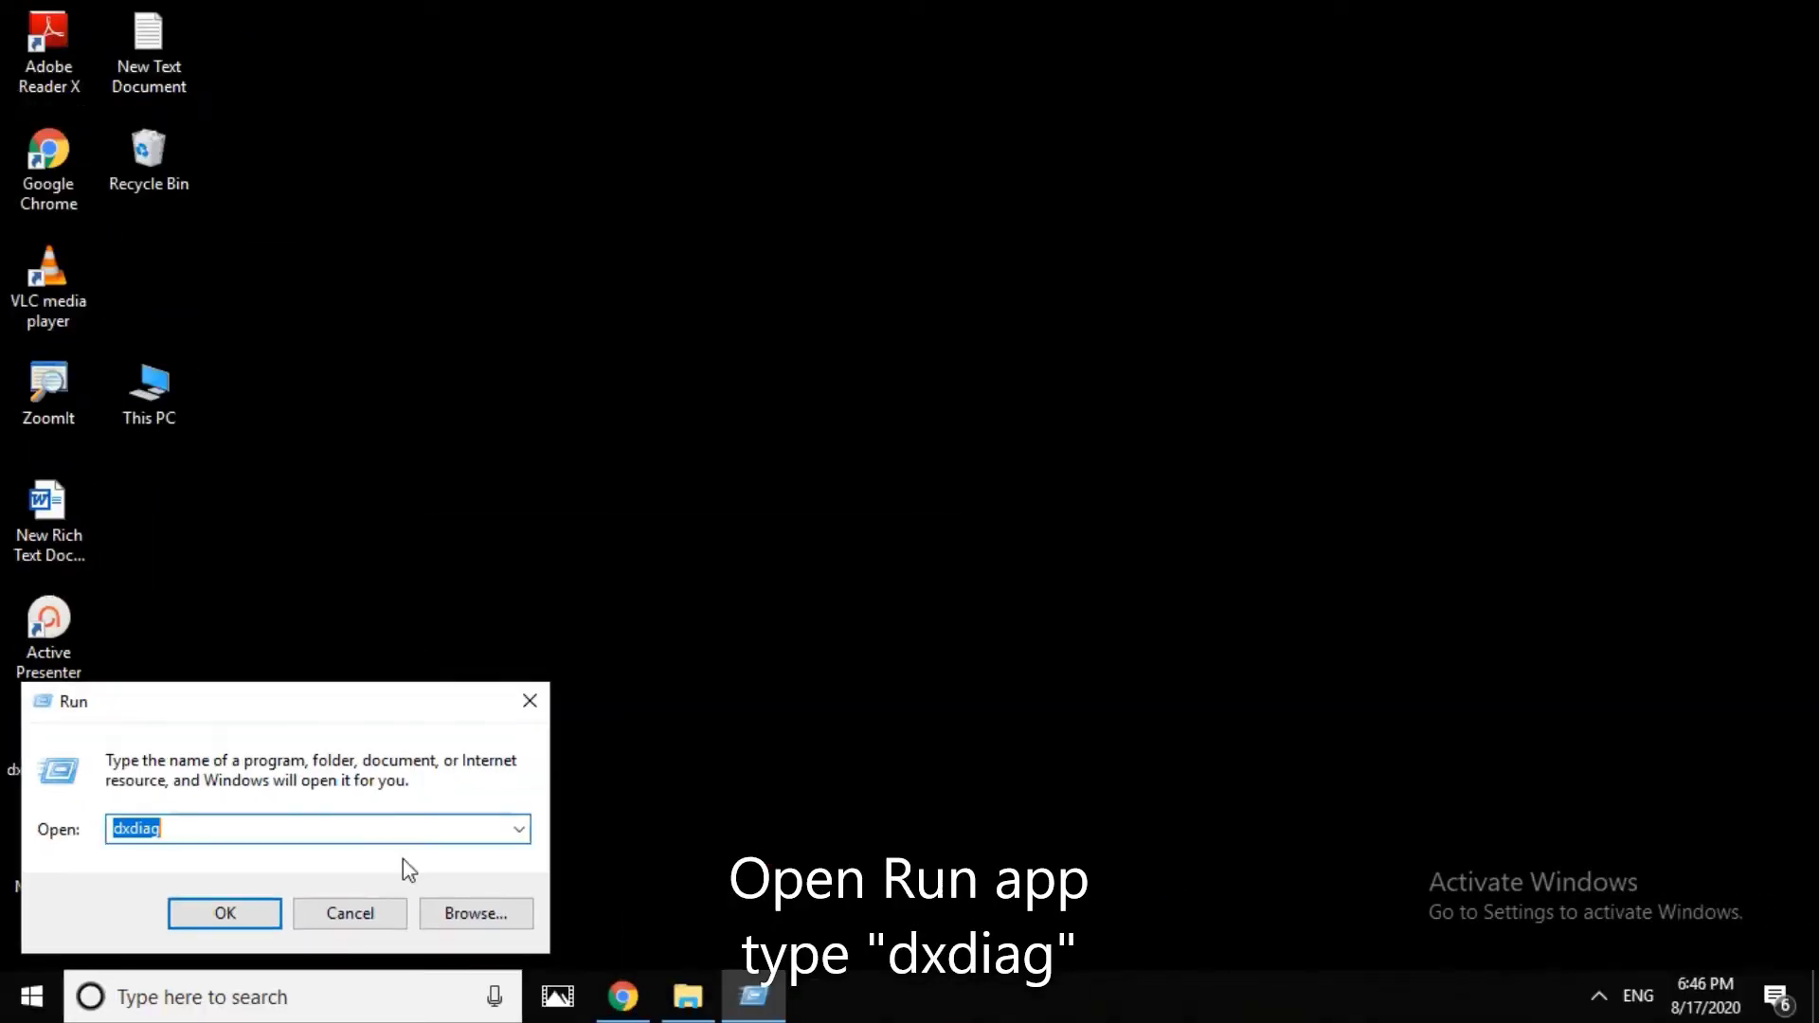
{"action": "left_click", "coordinate": [256, 825]}
{"action": "key", "text": "ctrl+1"}
{"action": "left_click", "coordinate": [240, 726]}
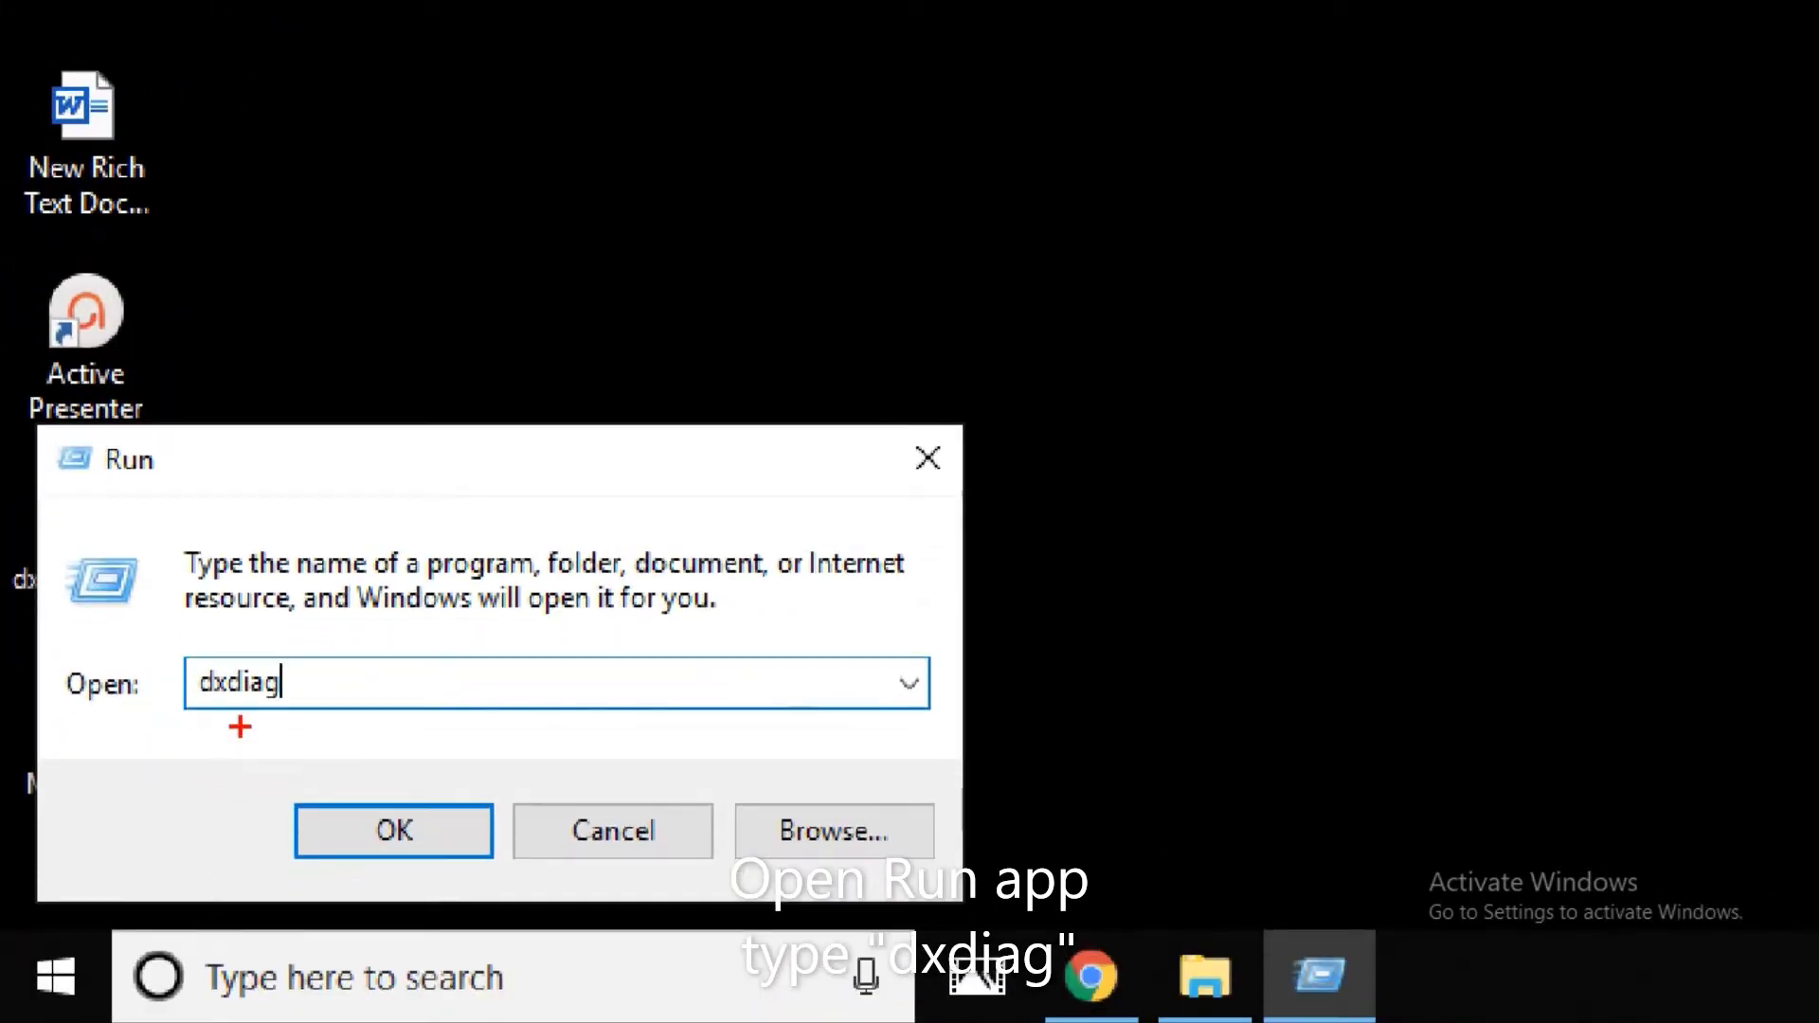
{"action": "left_click_drag", "start_coordinate": [176, 716], "coordinate": [335, 715]}
{"action": "left_click_drag", "start_coordinate": [277, 874], "coordinate": [488, 873]}
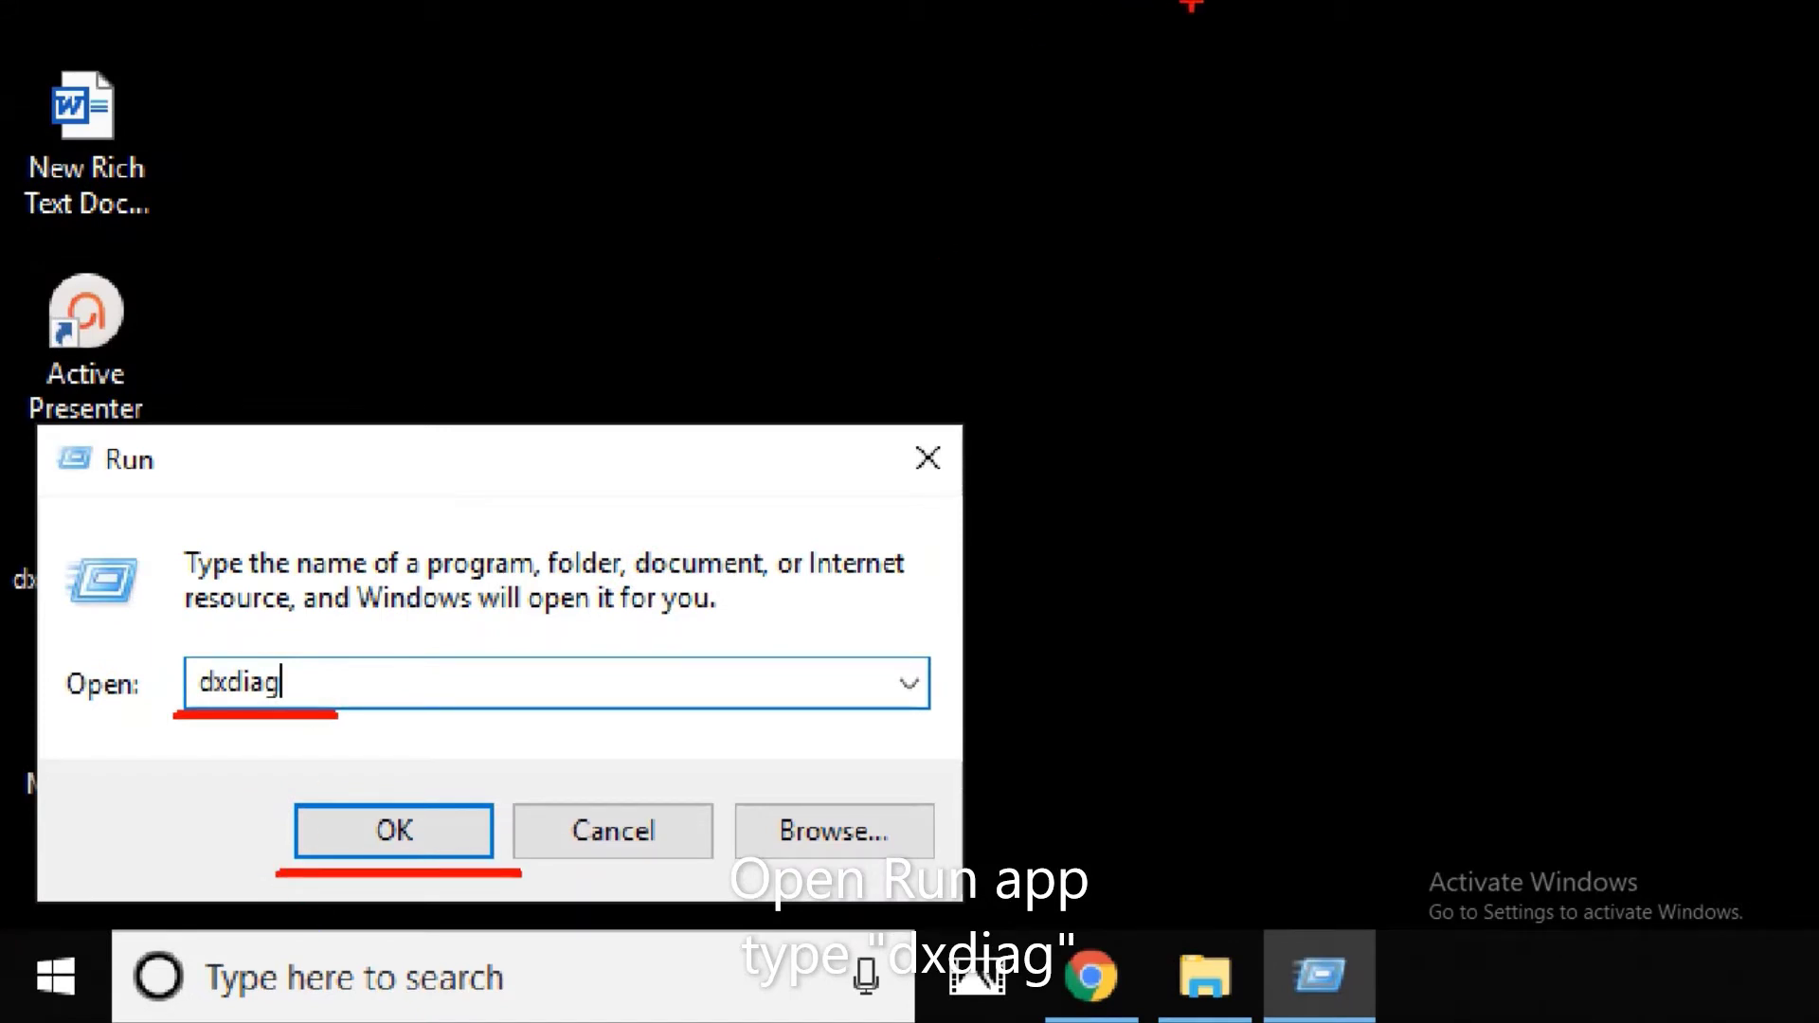
{"action": "key", "text": "Escape"}
{"action": "left_click", "coordinate": [251, 918]}
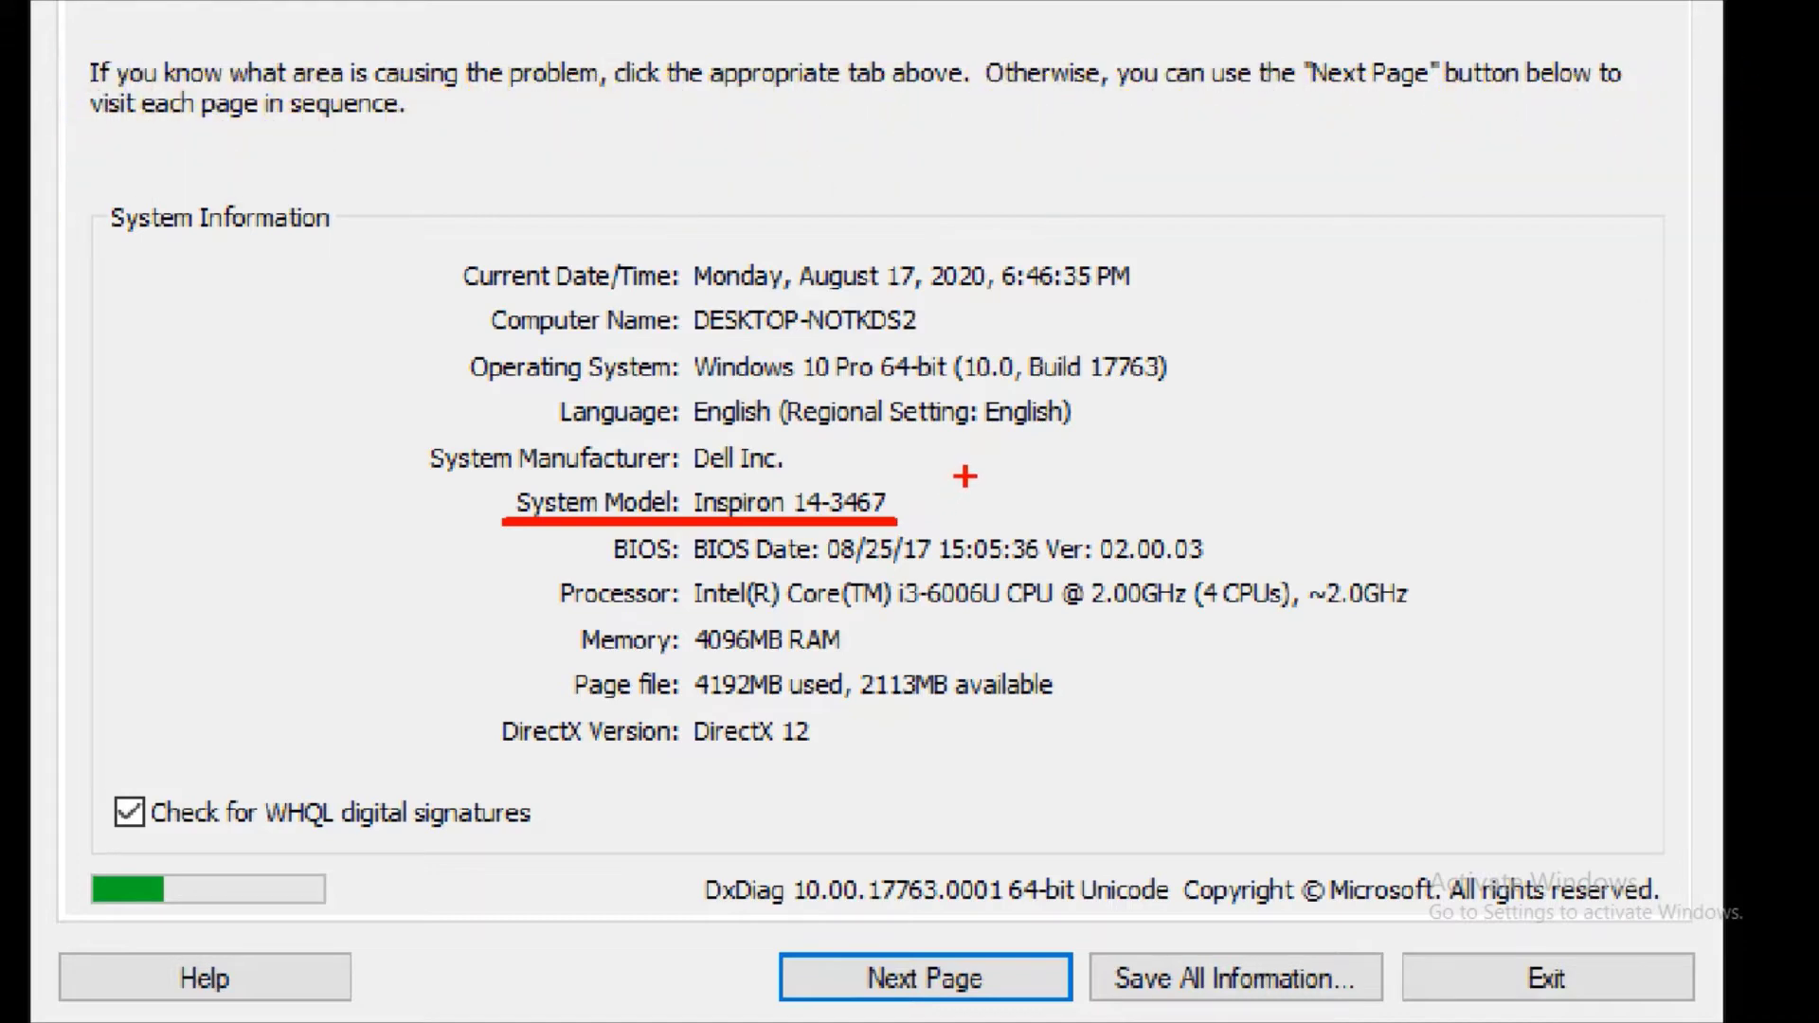
Examine the system model entry in the DirectX Diagnostic Tool's system information.
{"action": "key", "text": "Escape"}
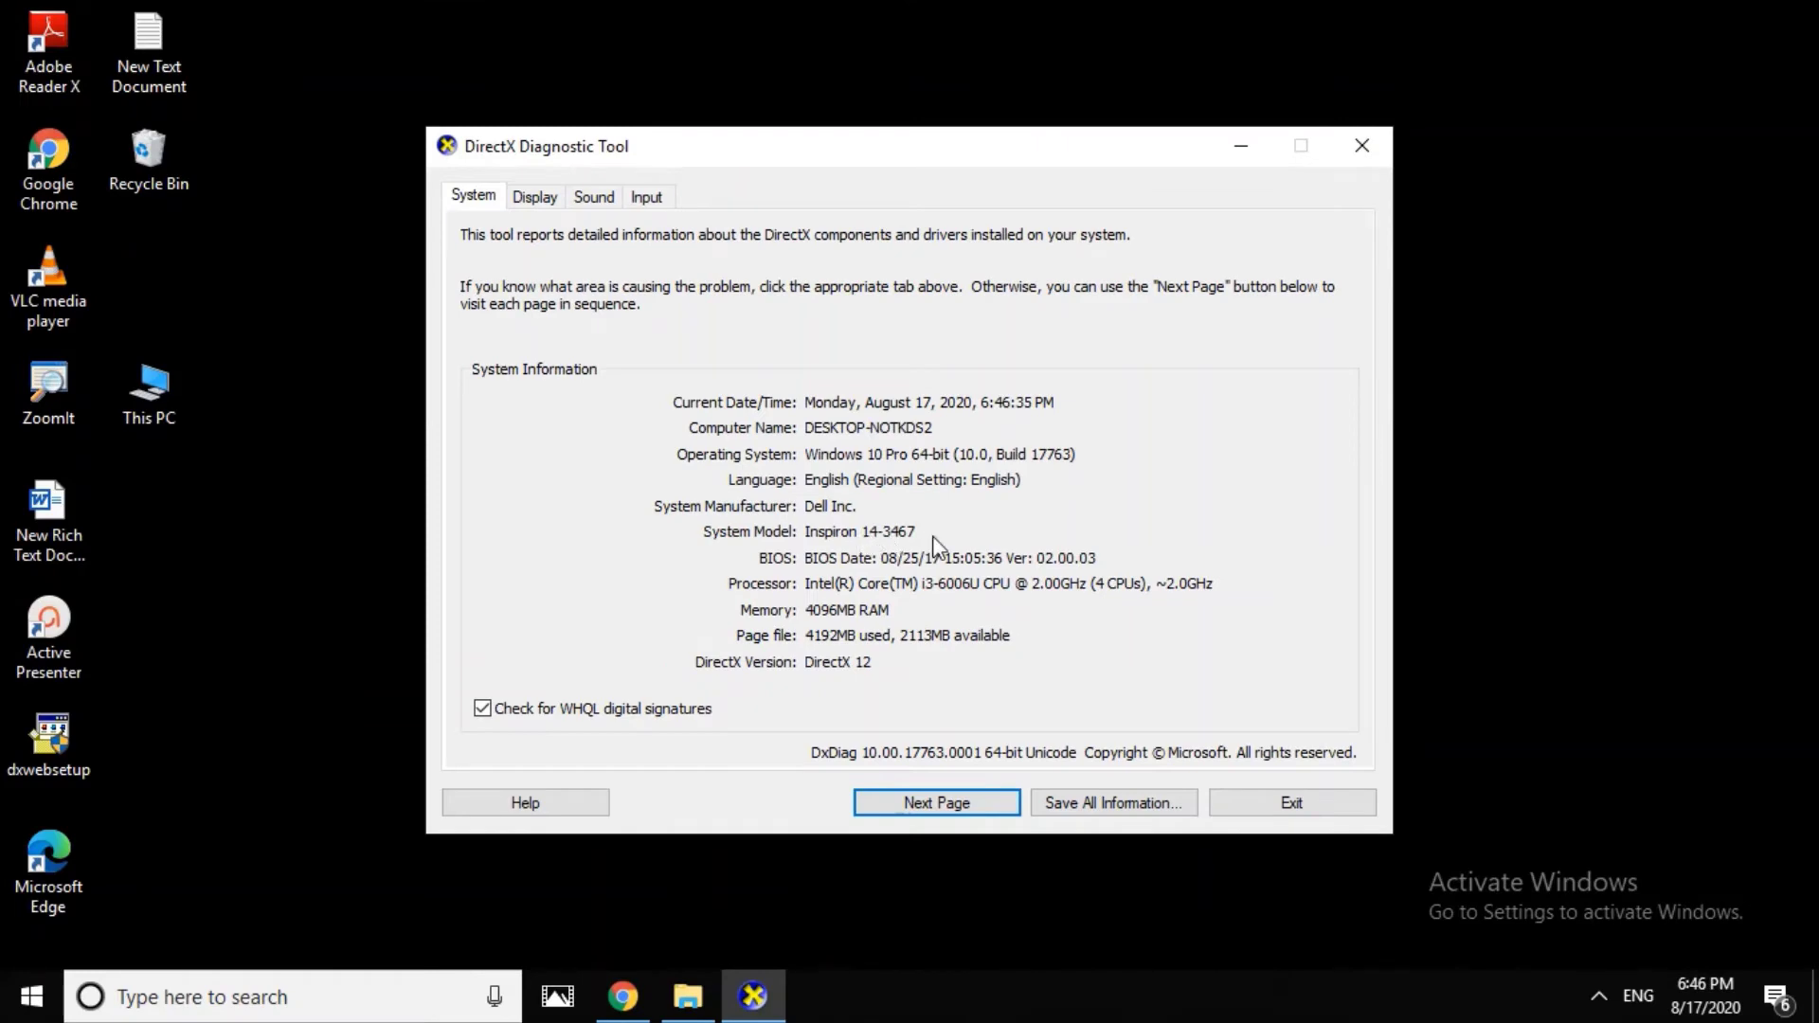
{"action": "key", "text": "ctrl+1"}
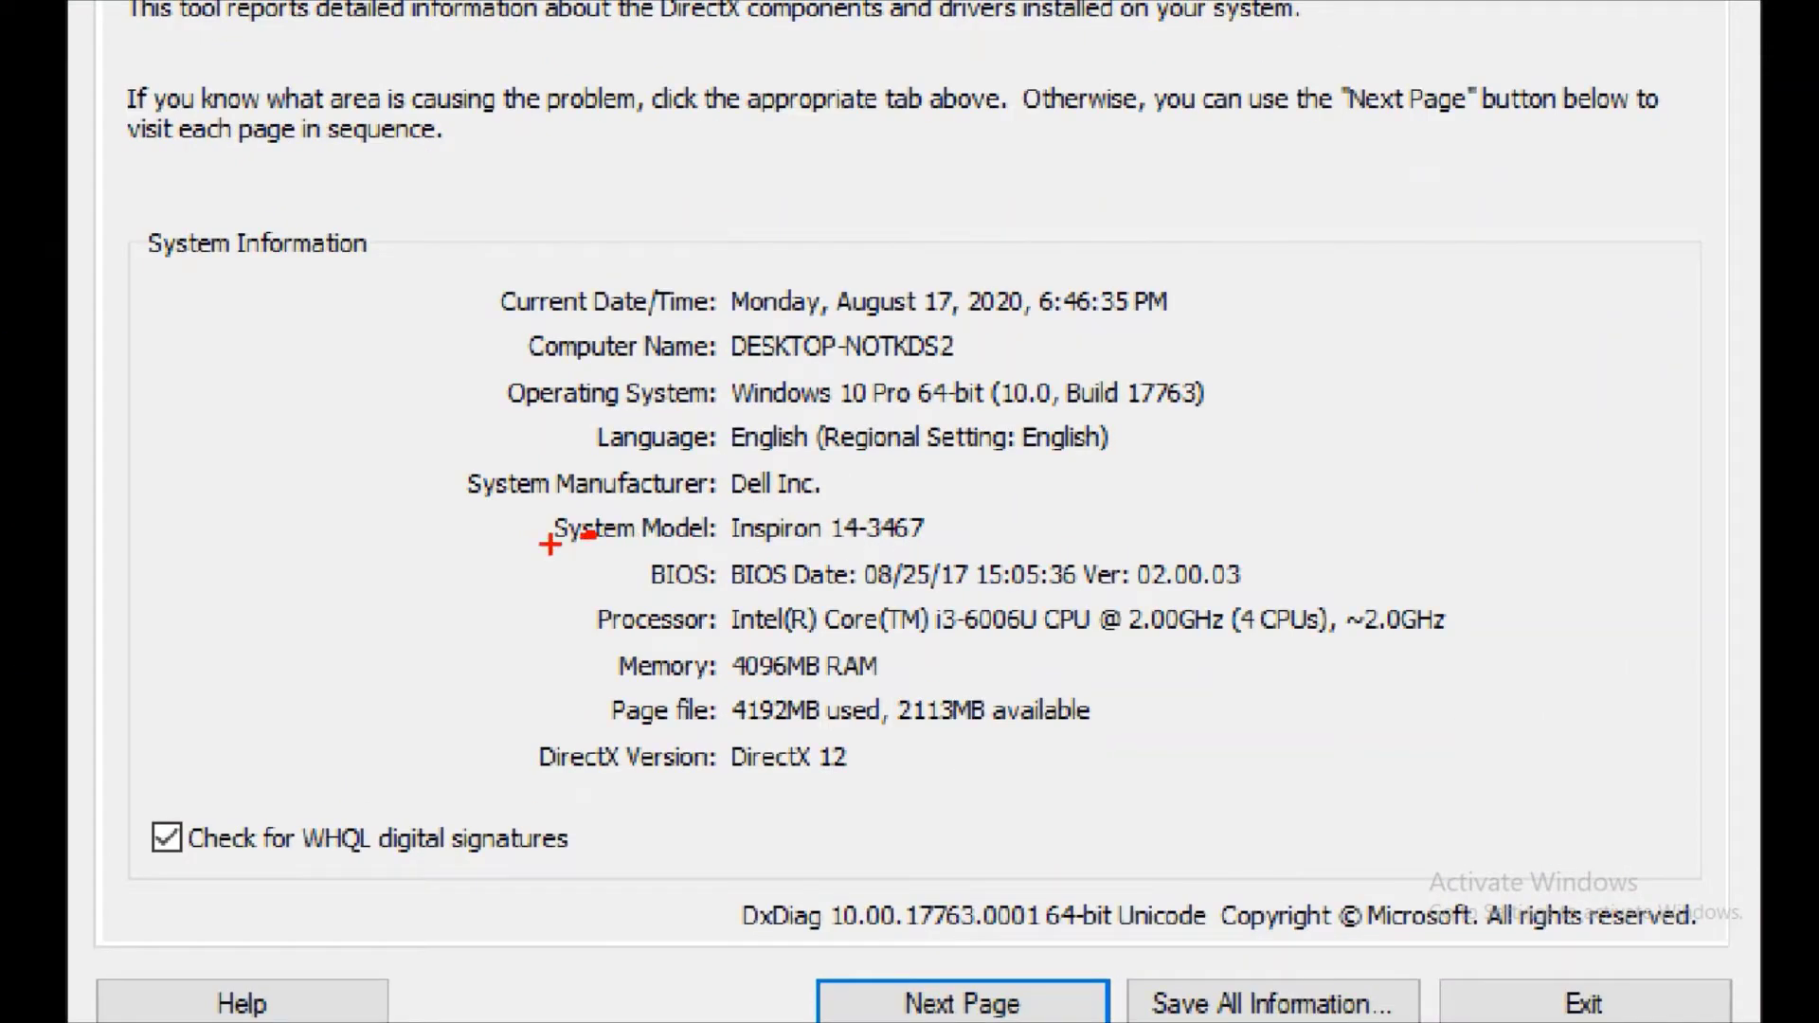
{"action": "left_click_drag", "start_coordinate": [550, 544], "coordinate": [937, 547]}
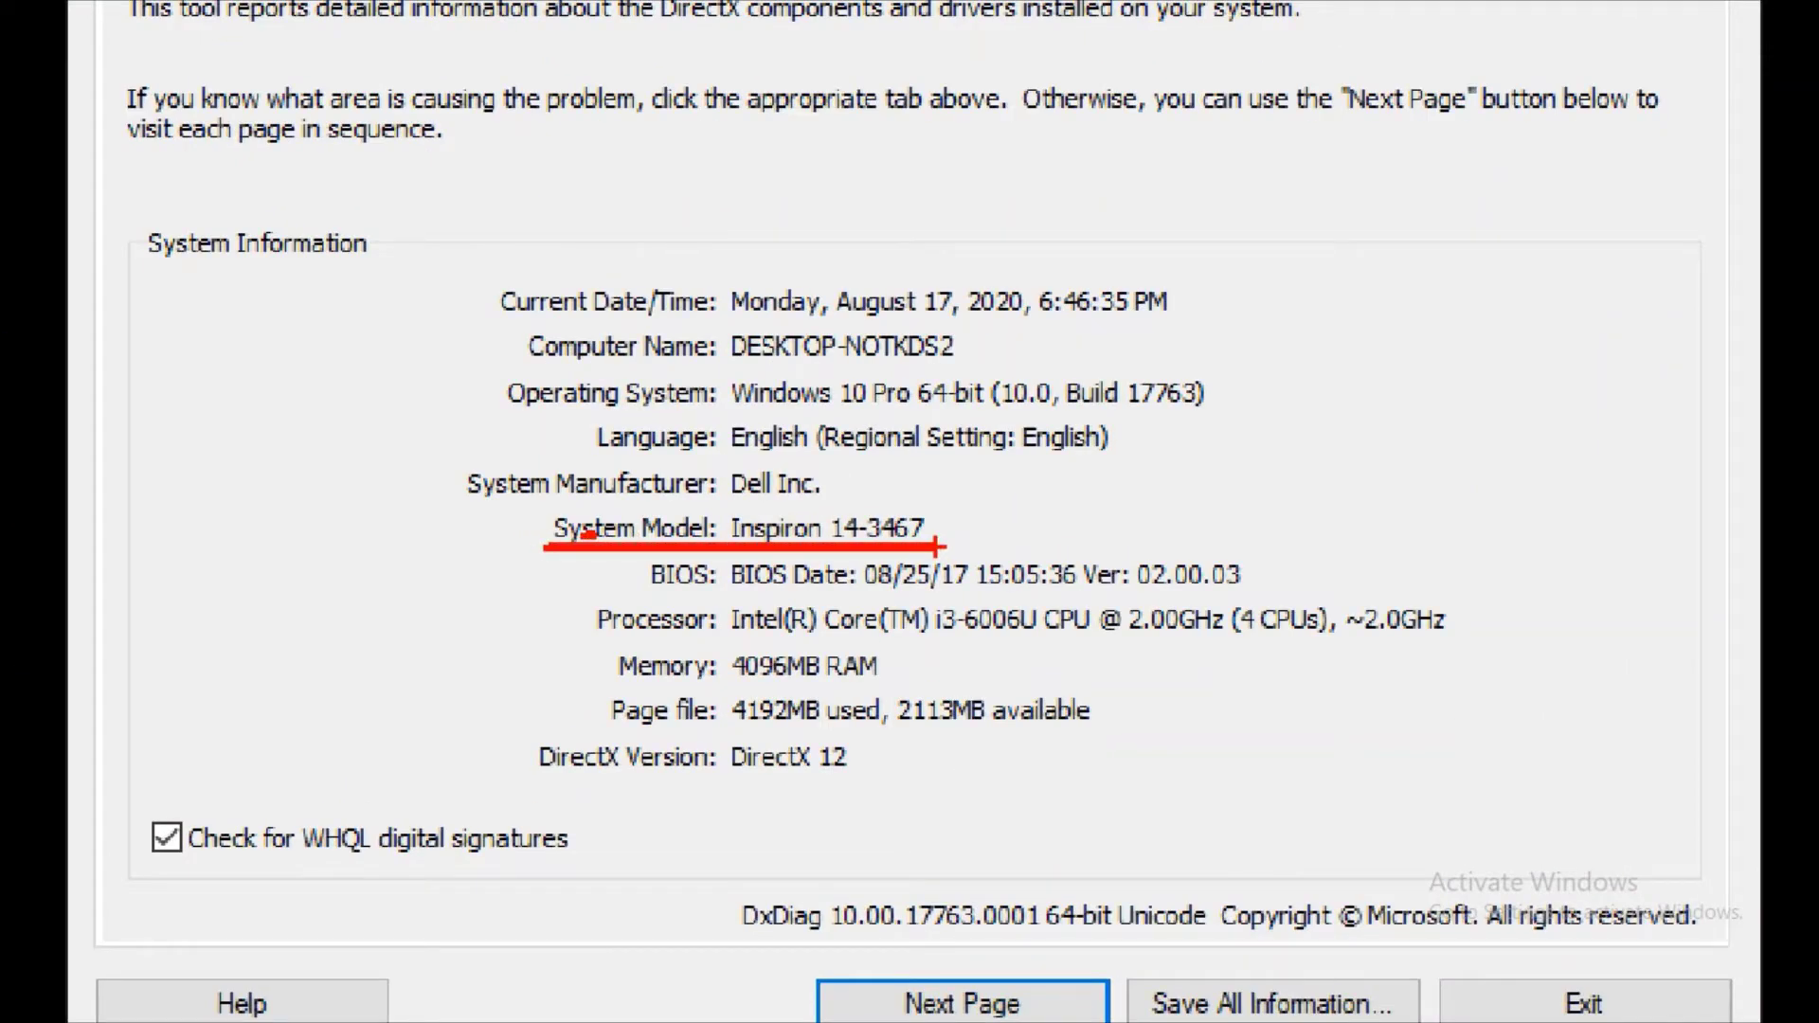
{"action": "key", "text": "Escape"}
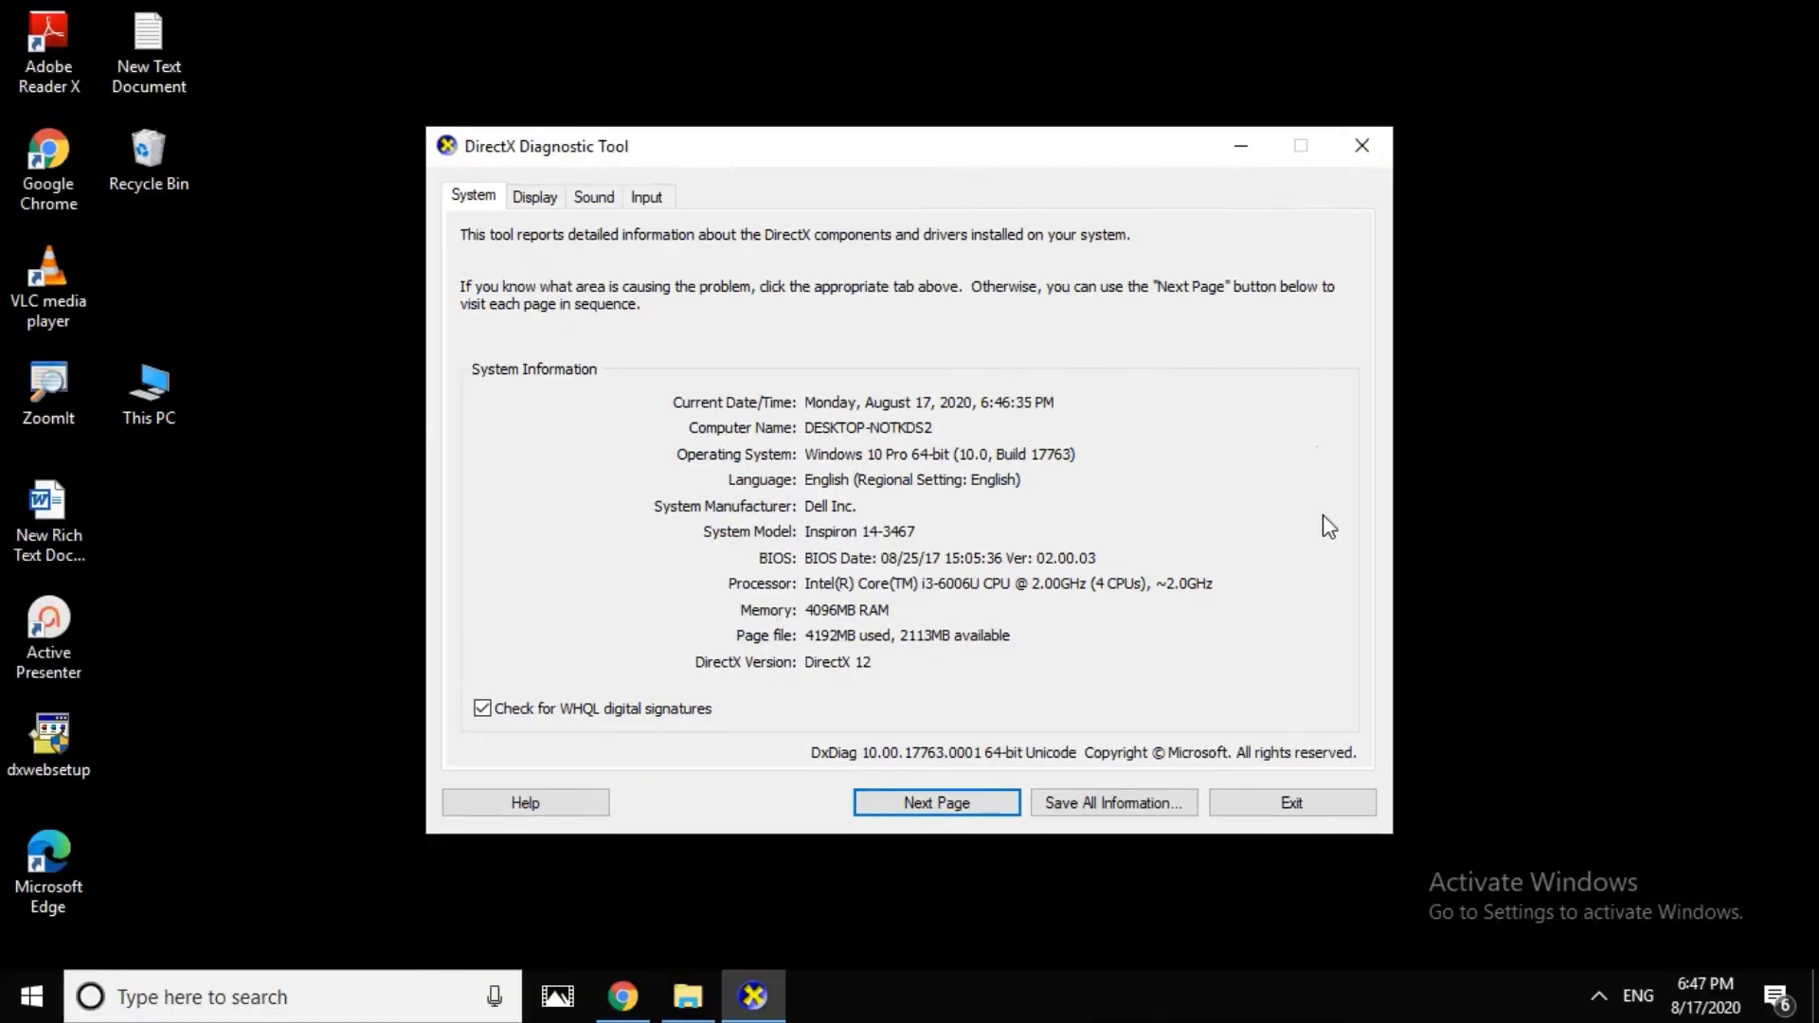
{"action": "left_click_drag", "start_coordinate": [1030, 138], "coordinate": [1291, 142]}
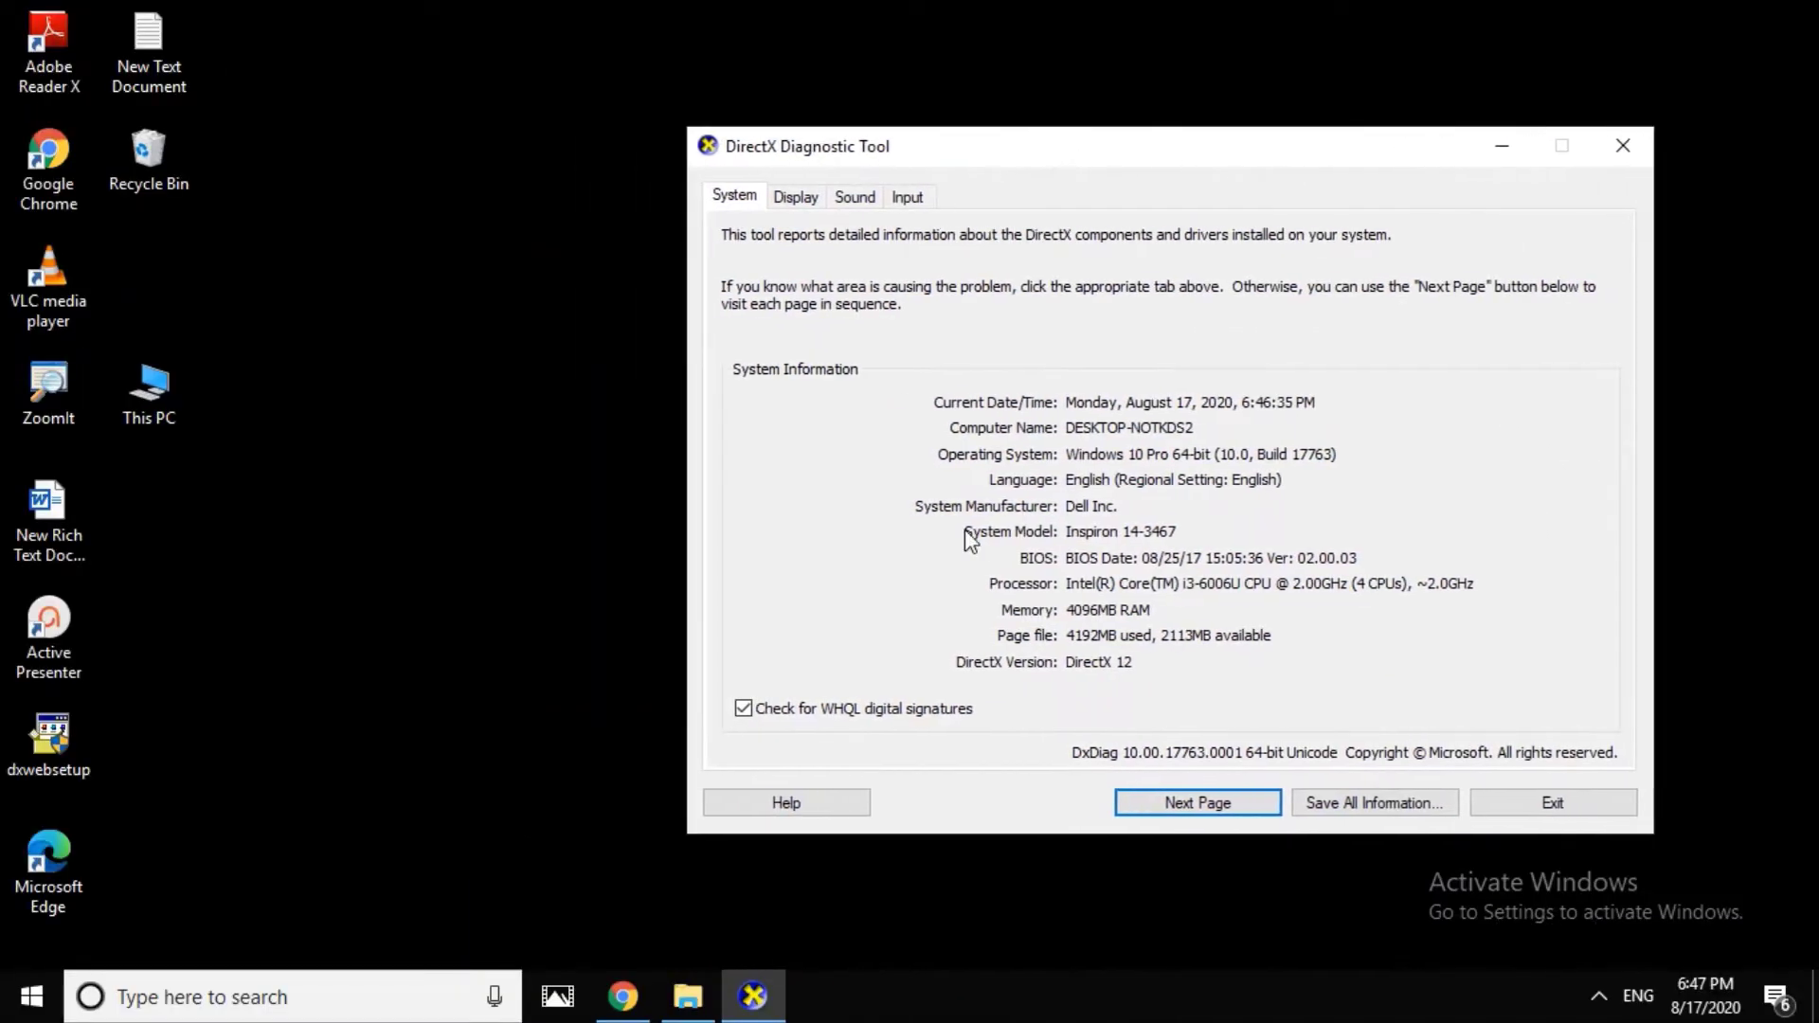
Switch to Google Chrome and compare the "system model inspiron 14-3467 drivers" search with the model shown in the DirectX Diagnostic Tool.
{"action": "left_click", "coordinate": [623, 1005]}
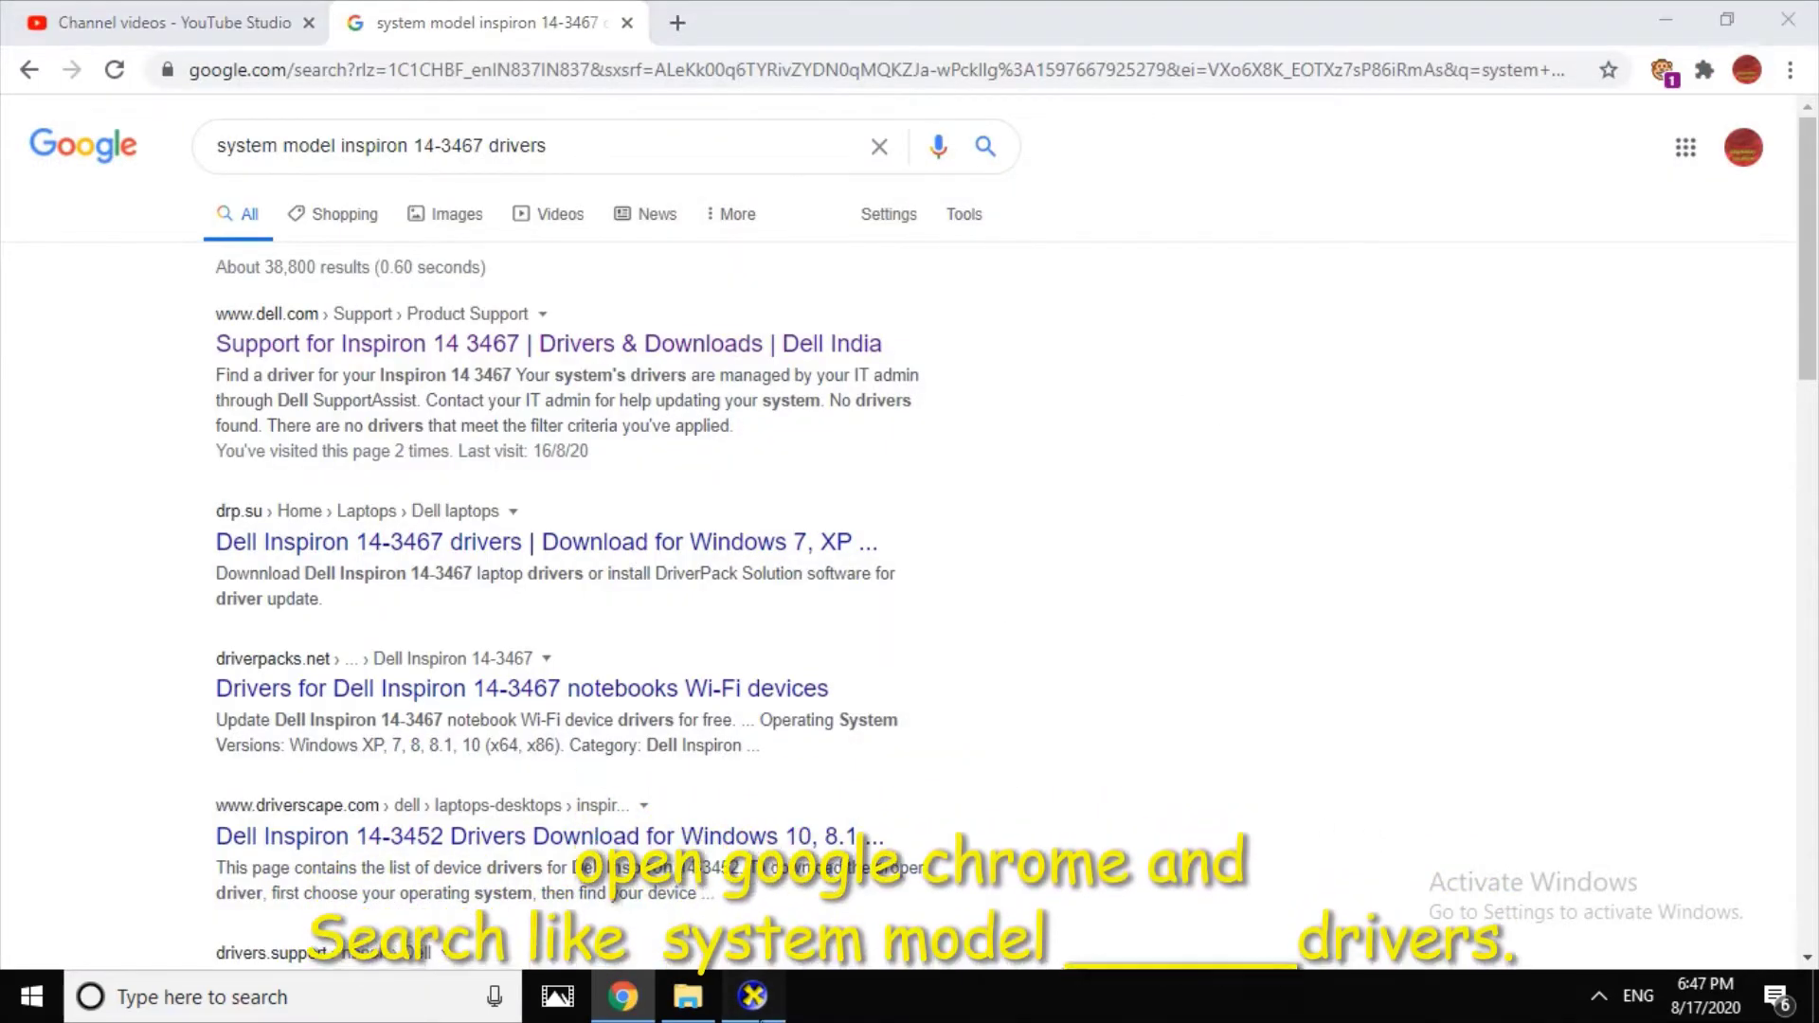
{"action": "key", "text": "alt+Tab"}
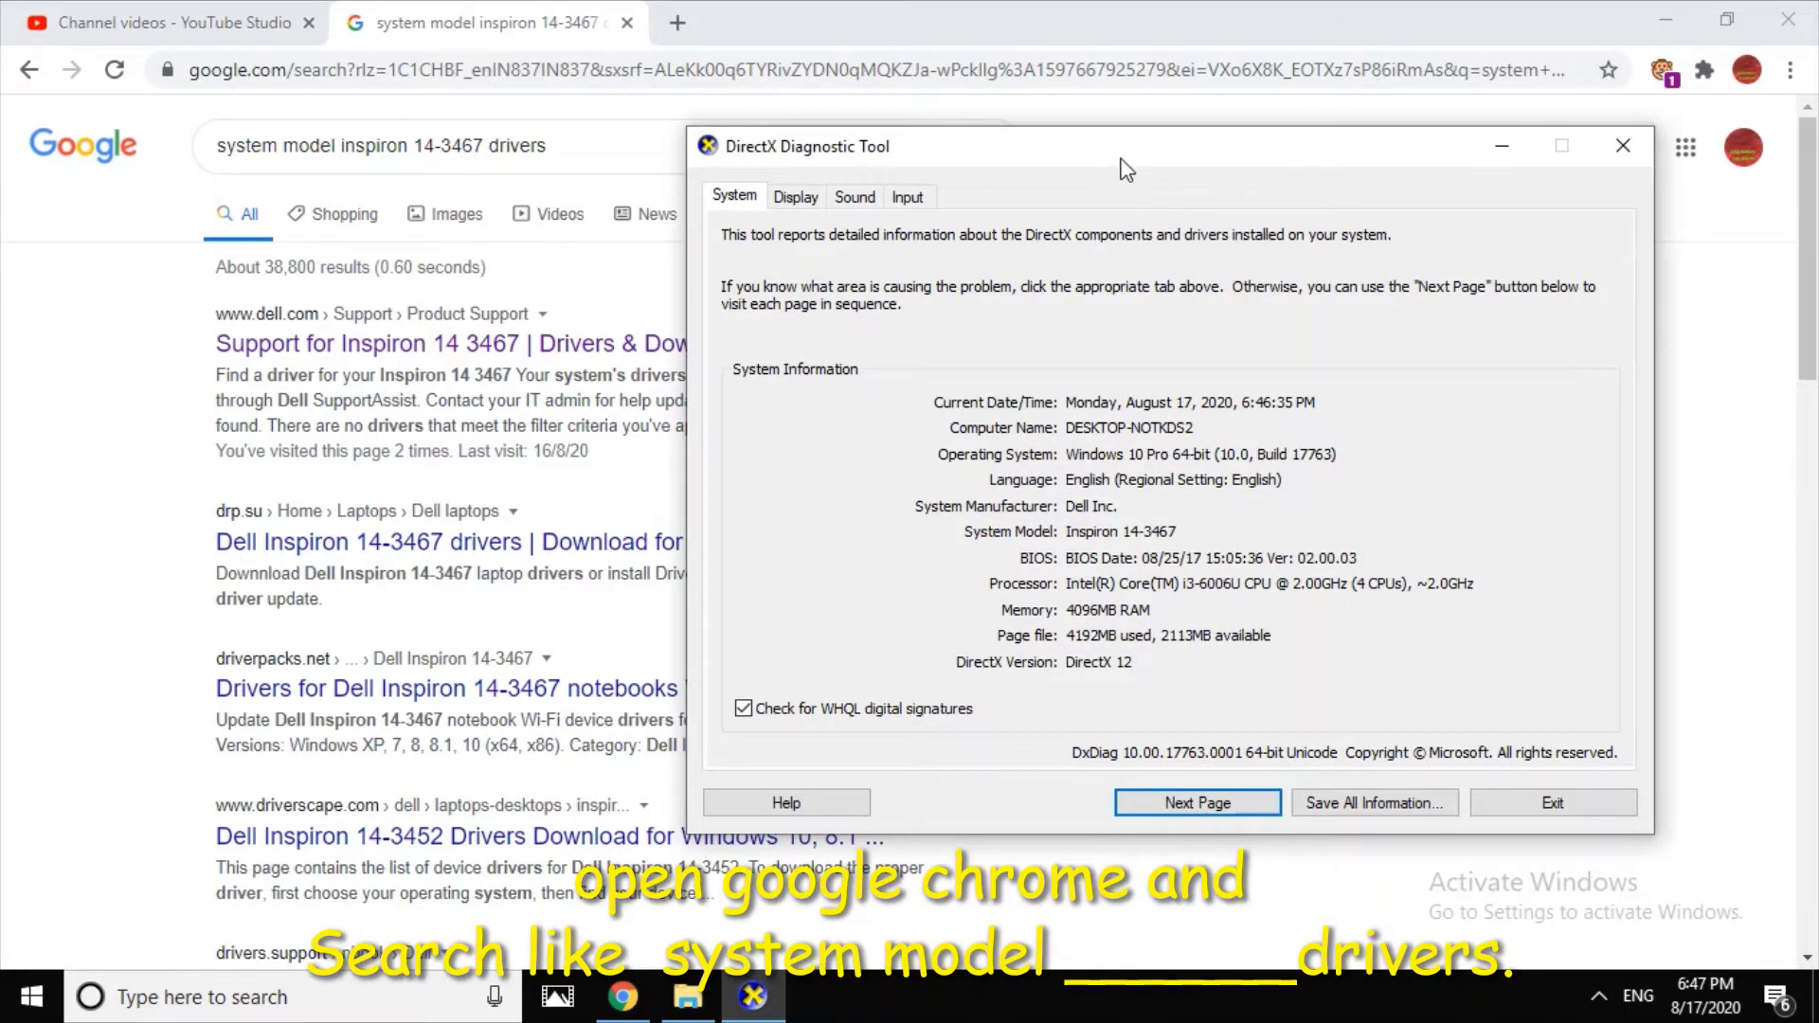
{"action": "left_click_drag", "start_coordinate": [1123, 167], "coordinate": [1281, 163]}
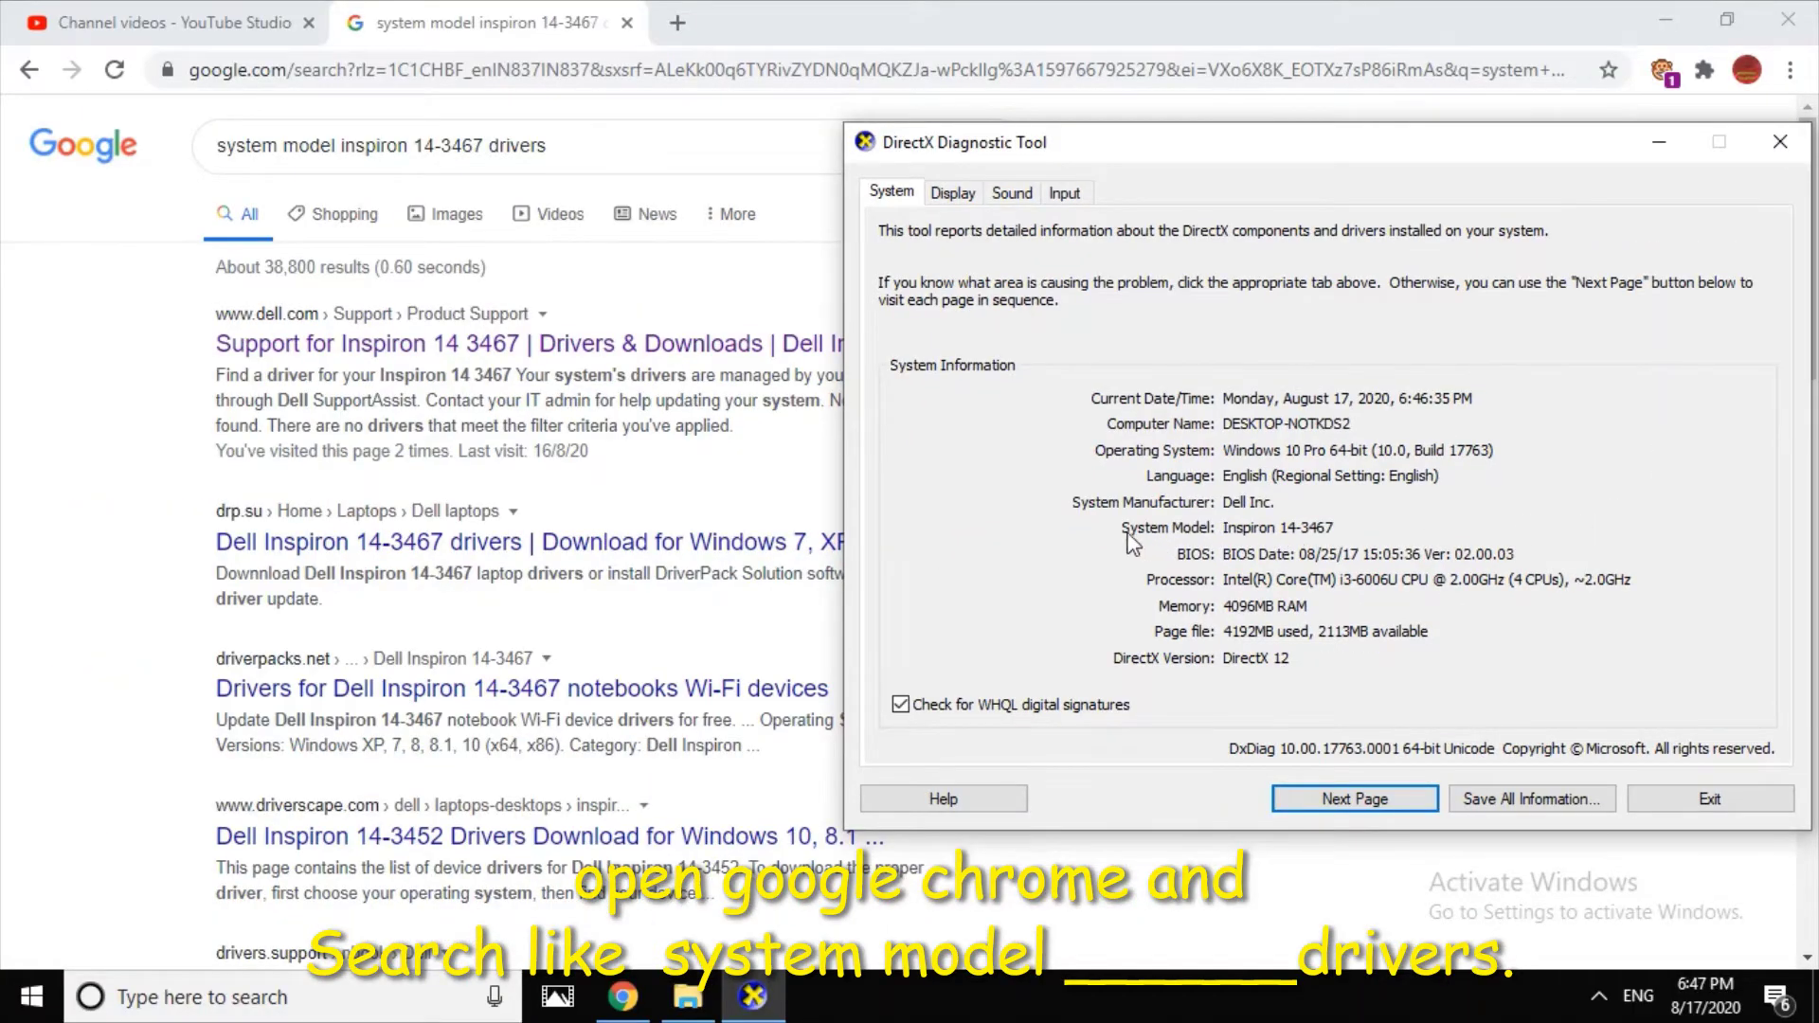
{"action": "left_click", "coordinate": [1793, 133]}
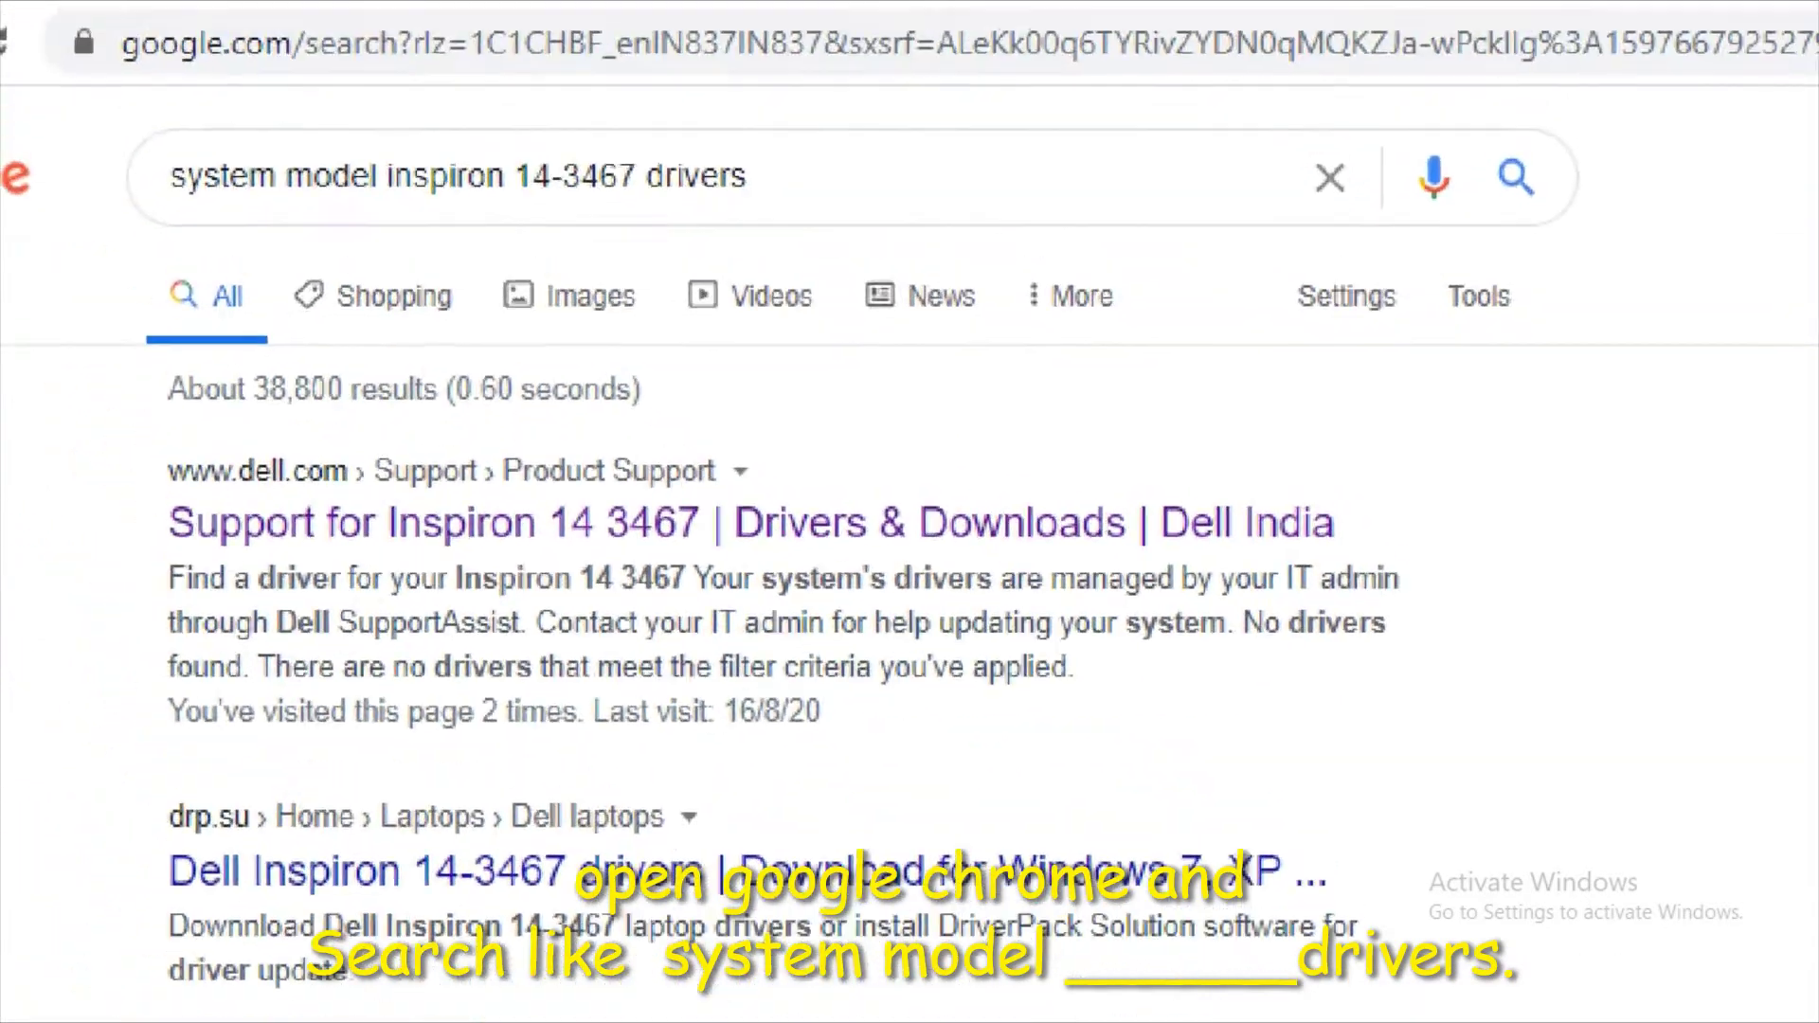
Open the Dell India "Support for Inspiron 14 3467 | Drivers & Downloads" search result and accept all cookies on the site.
{"action": "left_click_drag", "start_coordinate": [177, 183], "coordinate": [974, 196]}
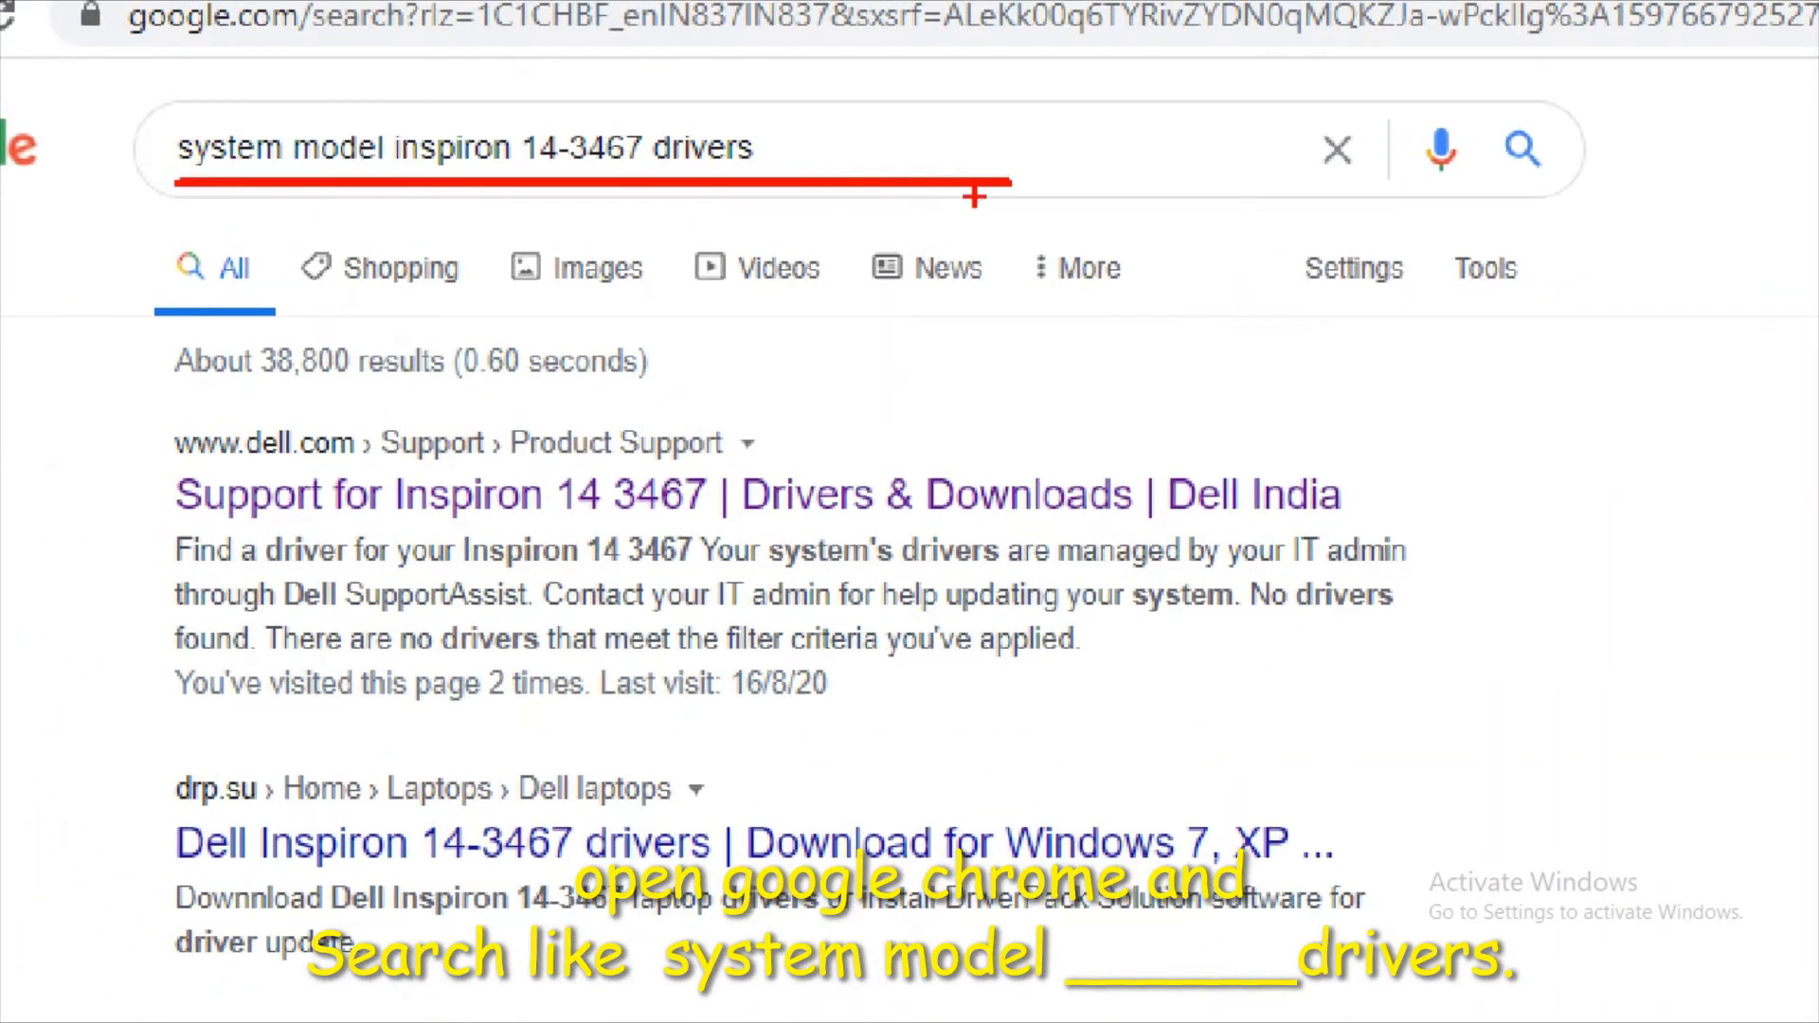
{"action": "left_click_drag", "start_coordinate": [187, 531], "coordinate": [1421, 531]}
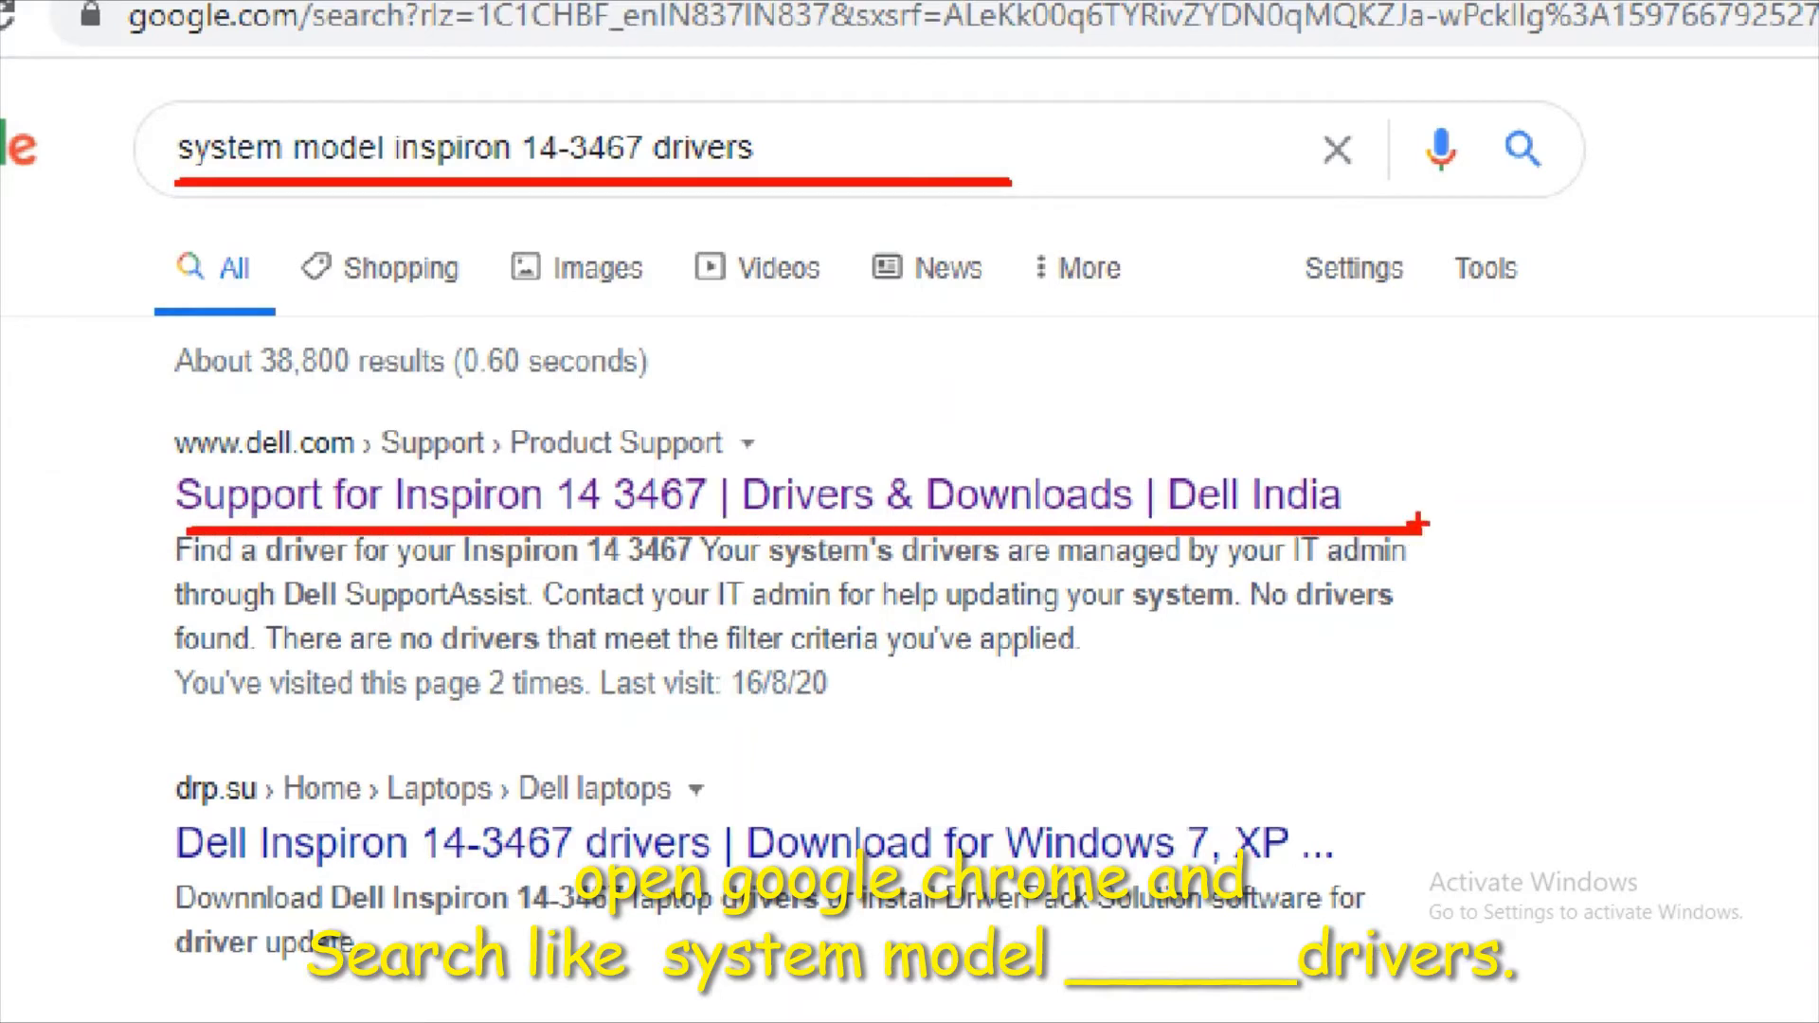
{"action": "left_click", "coordinate": [535, 492]}
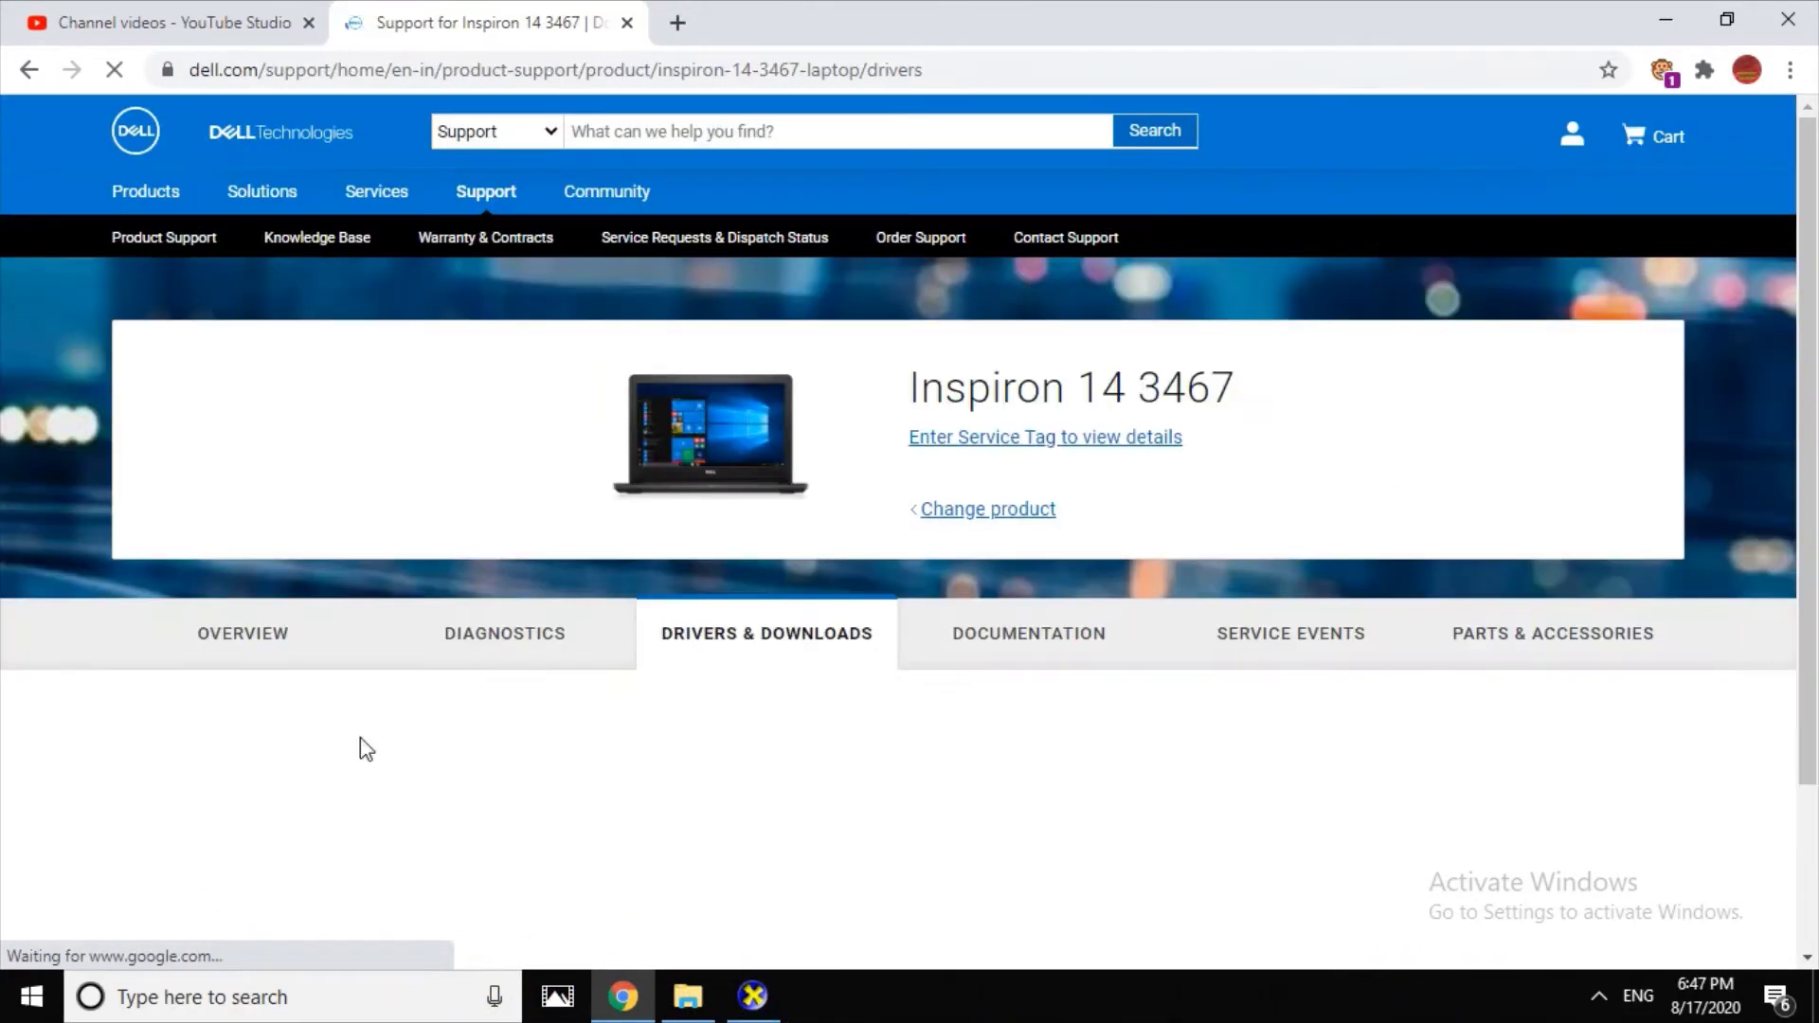
{"action": "scroll", "coordinate": [327, 583], "scroll_direction": "down", "scroll_amount": 3}
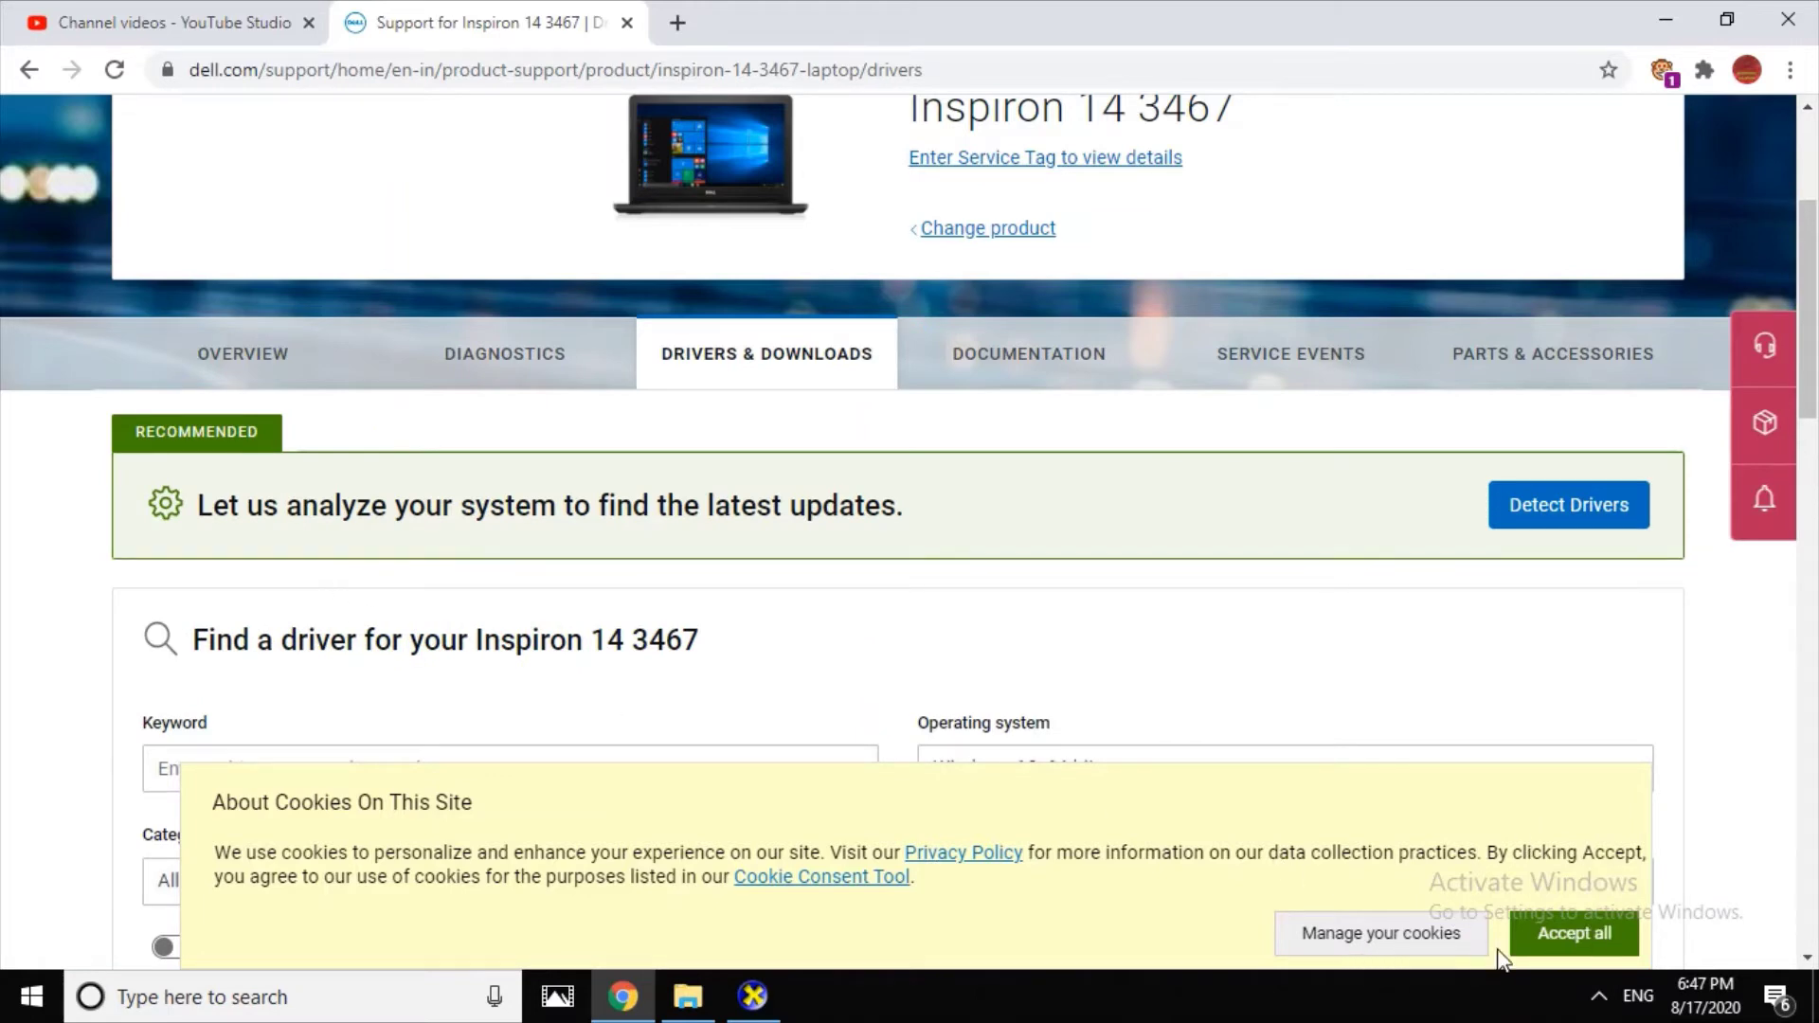
{"action": "left_click", "coordinate": [1581, 943]}
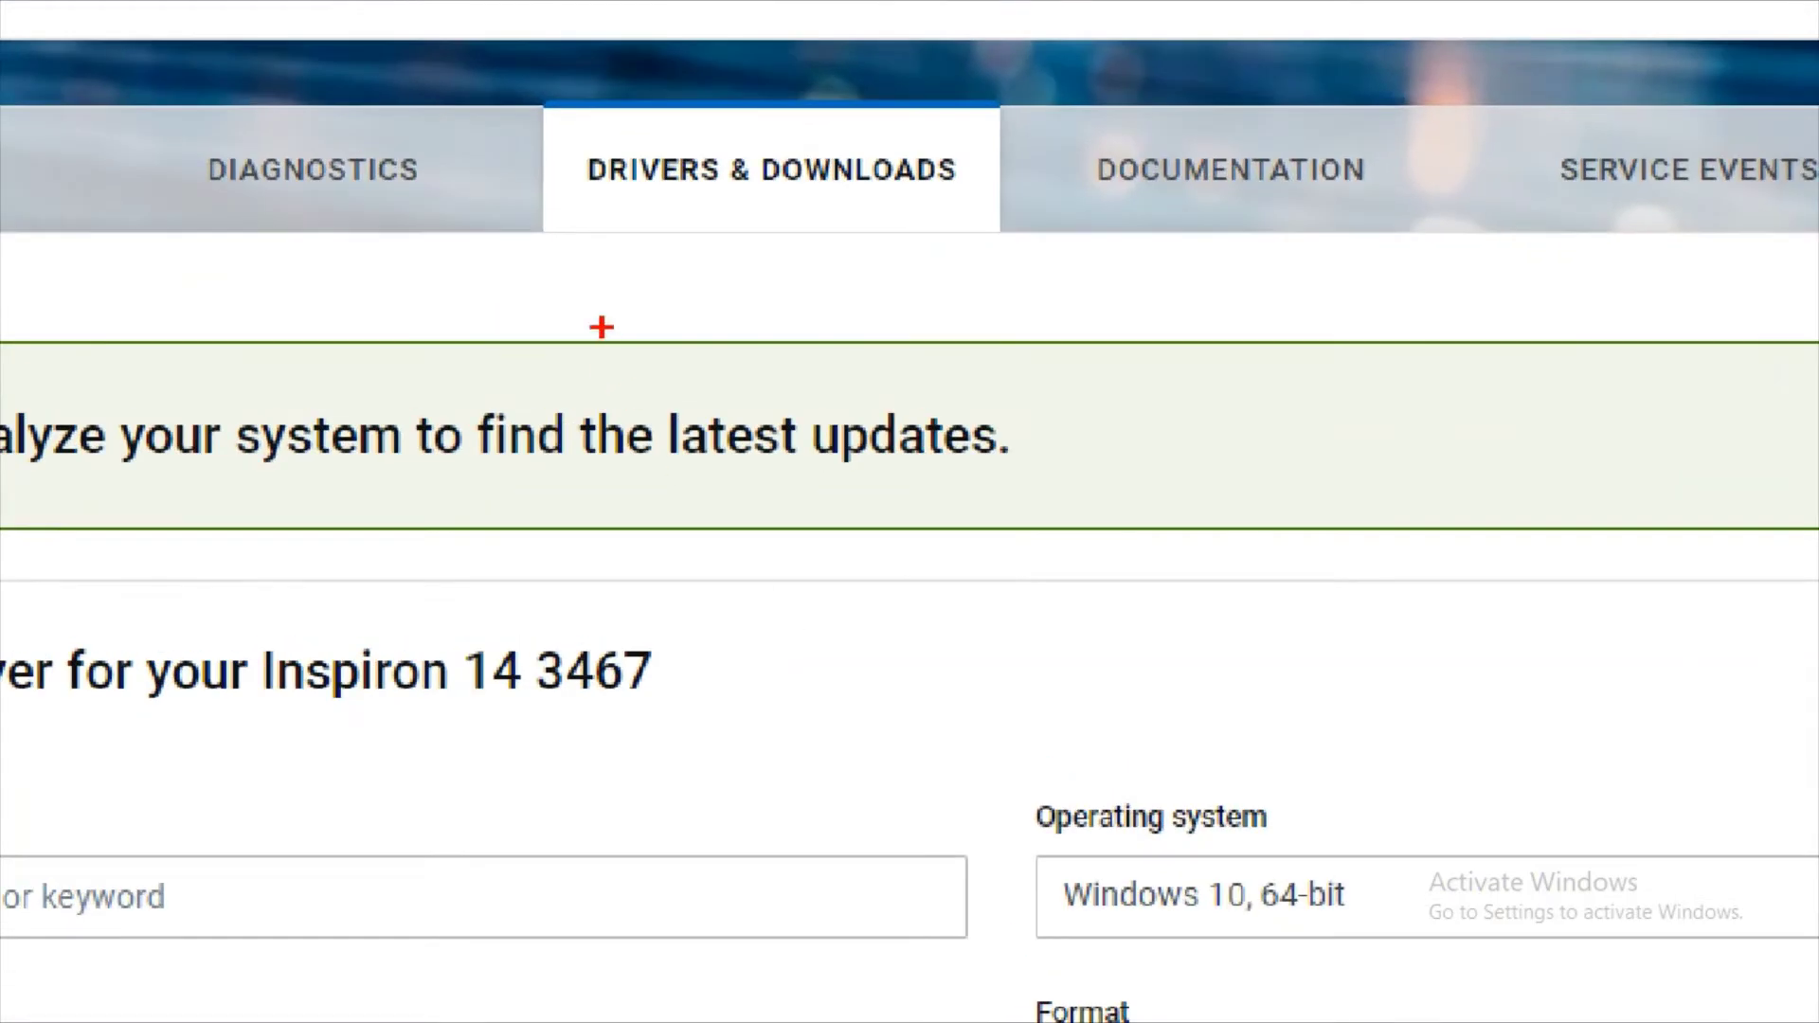
Look through the Drivers & Downloads list for the Inspiron 14 3467, including its Intel HD Graphics, WiFi and chipset drivers.
{"action": "left_click_drag", "start_coordinate": [580, 207], "coordinate": [971, 203]}
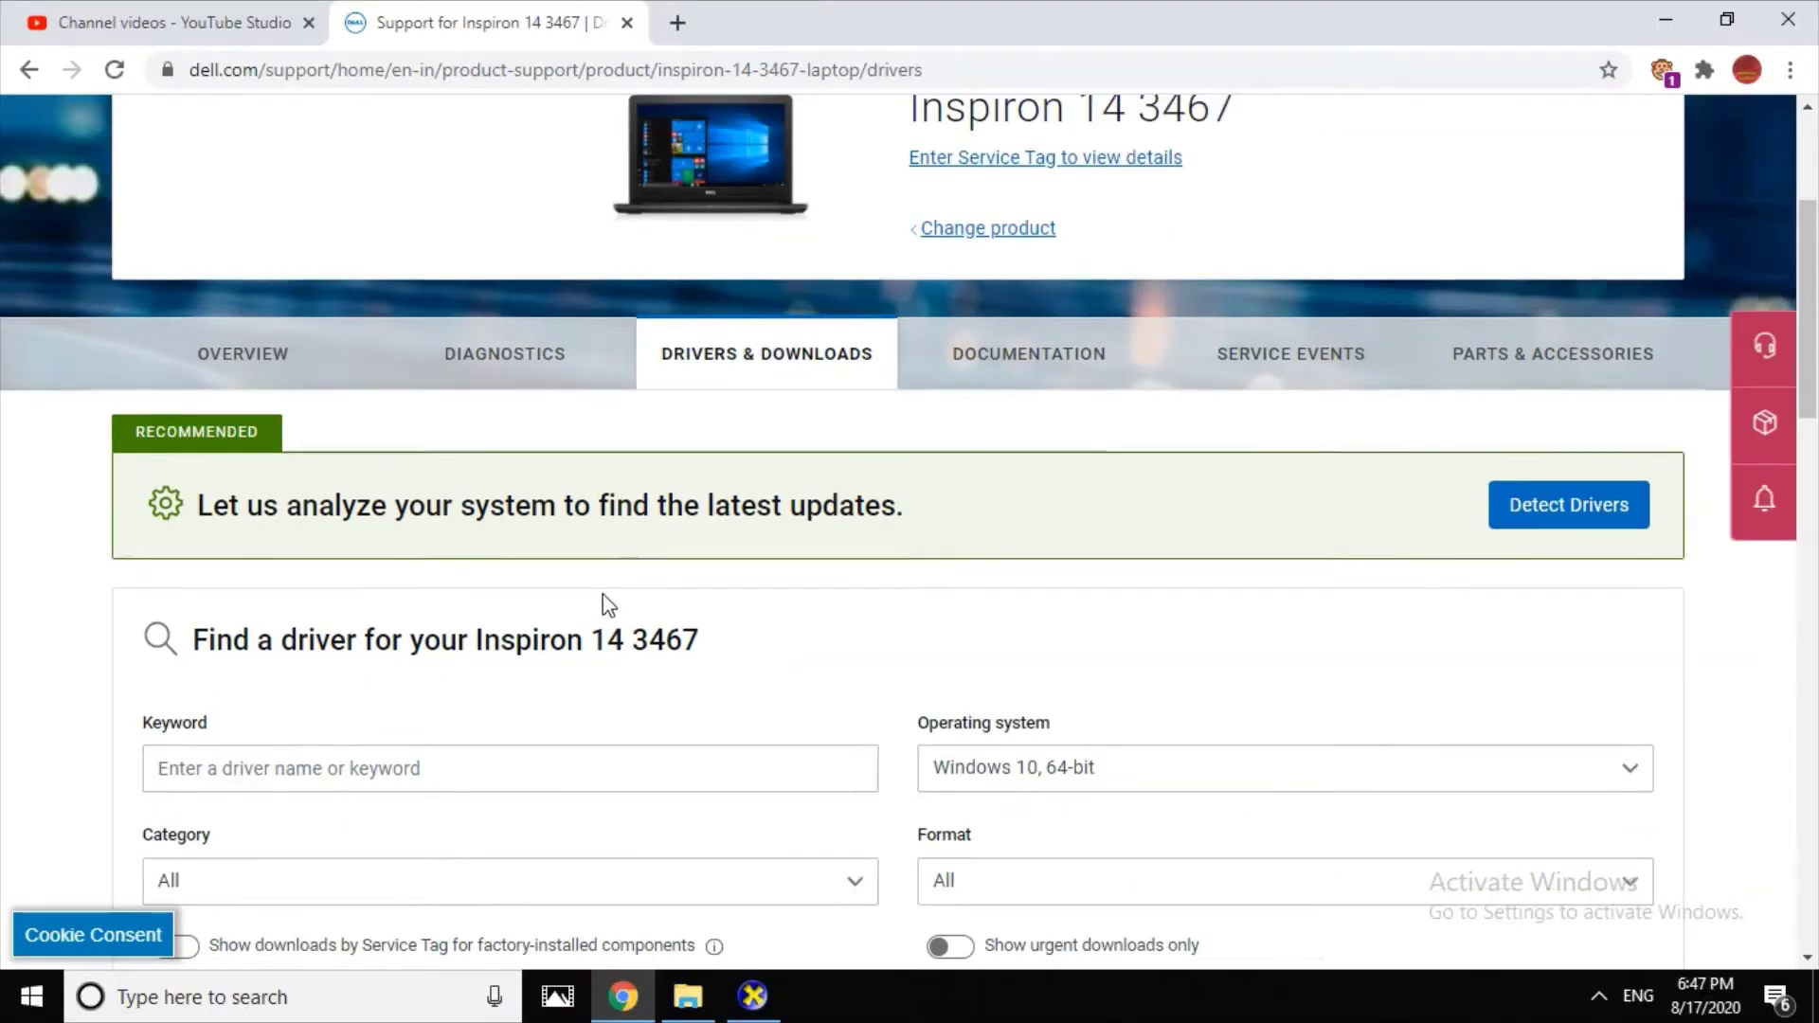
{"action": "scroll", "coordinate": [597, 606], "scroll_direction": "down", "scroll_amount": 3}
{"action": "scroll", "coordinate": [579, 630], "scroll_direction": "down", "scroll_amount": 10}
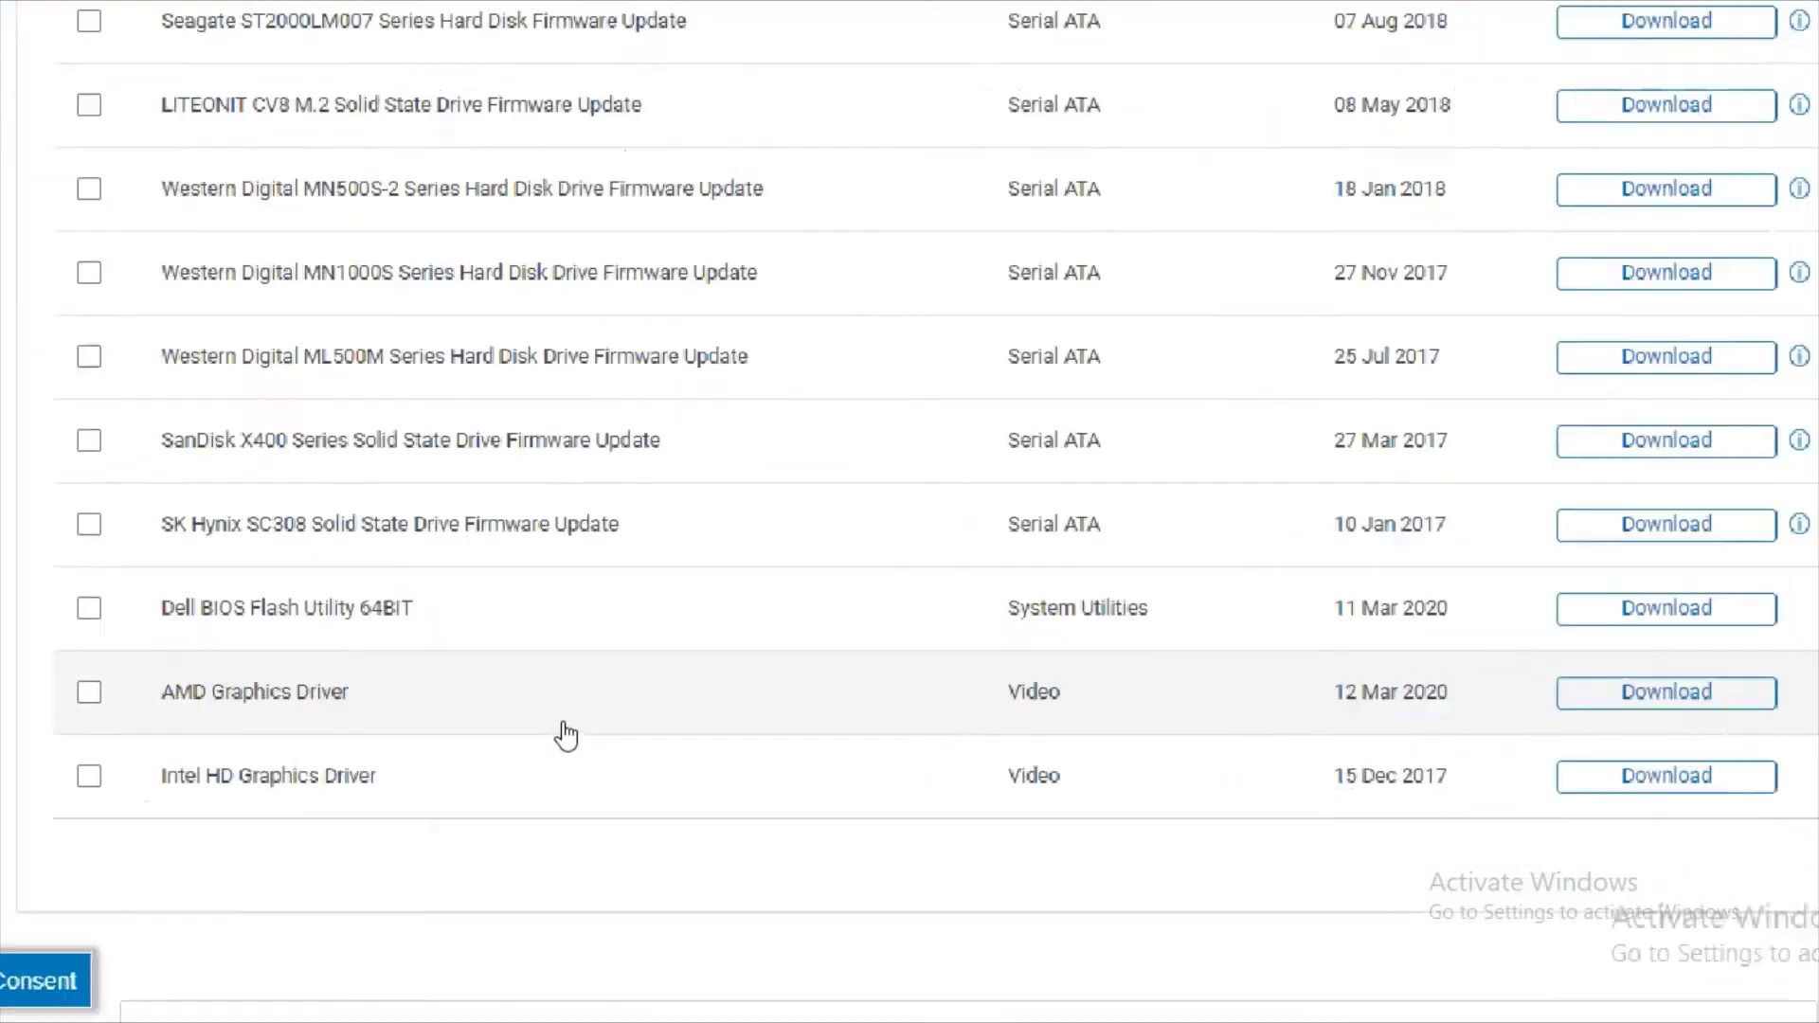
{"action": "left_click_drag", "start_coordinate": [161, 777], "coordinate": [609, 777]}
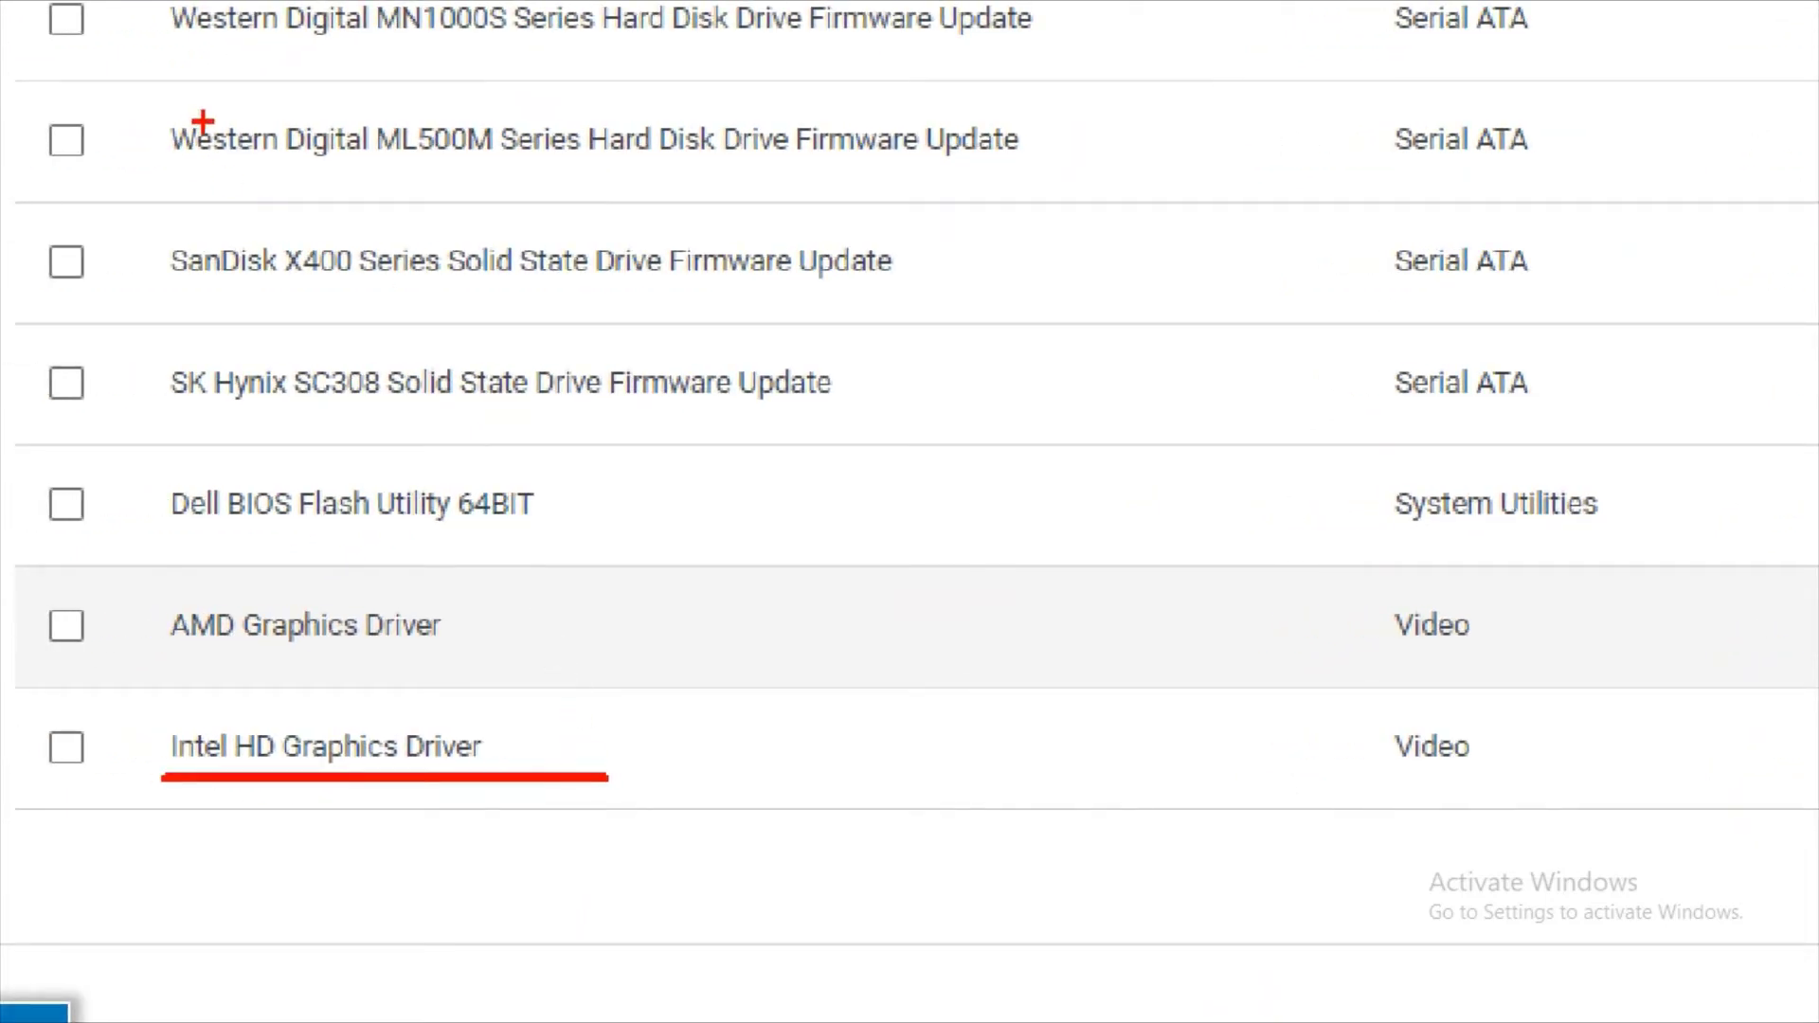
{"action": "scroll", "coordinate": [416, 614], "scroll_direction": "up", "scroll_amount": 10}
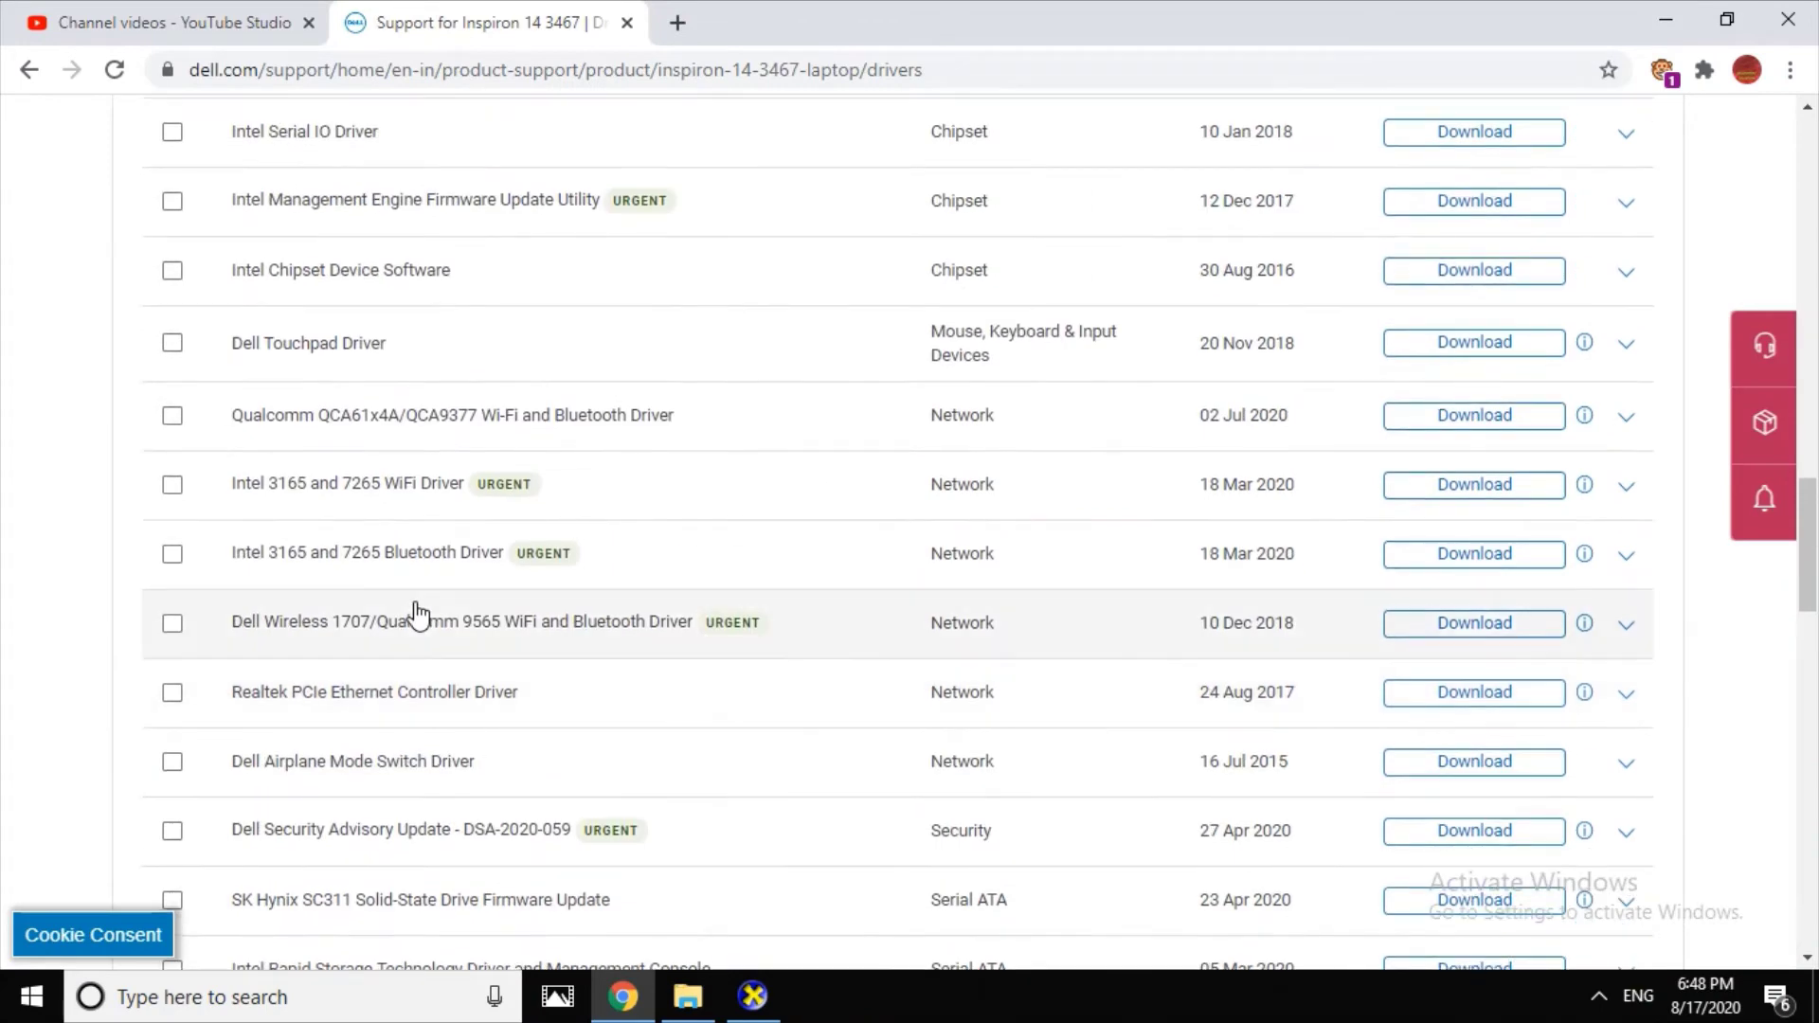
{"action": "key", "text": "ctrl+1"}
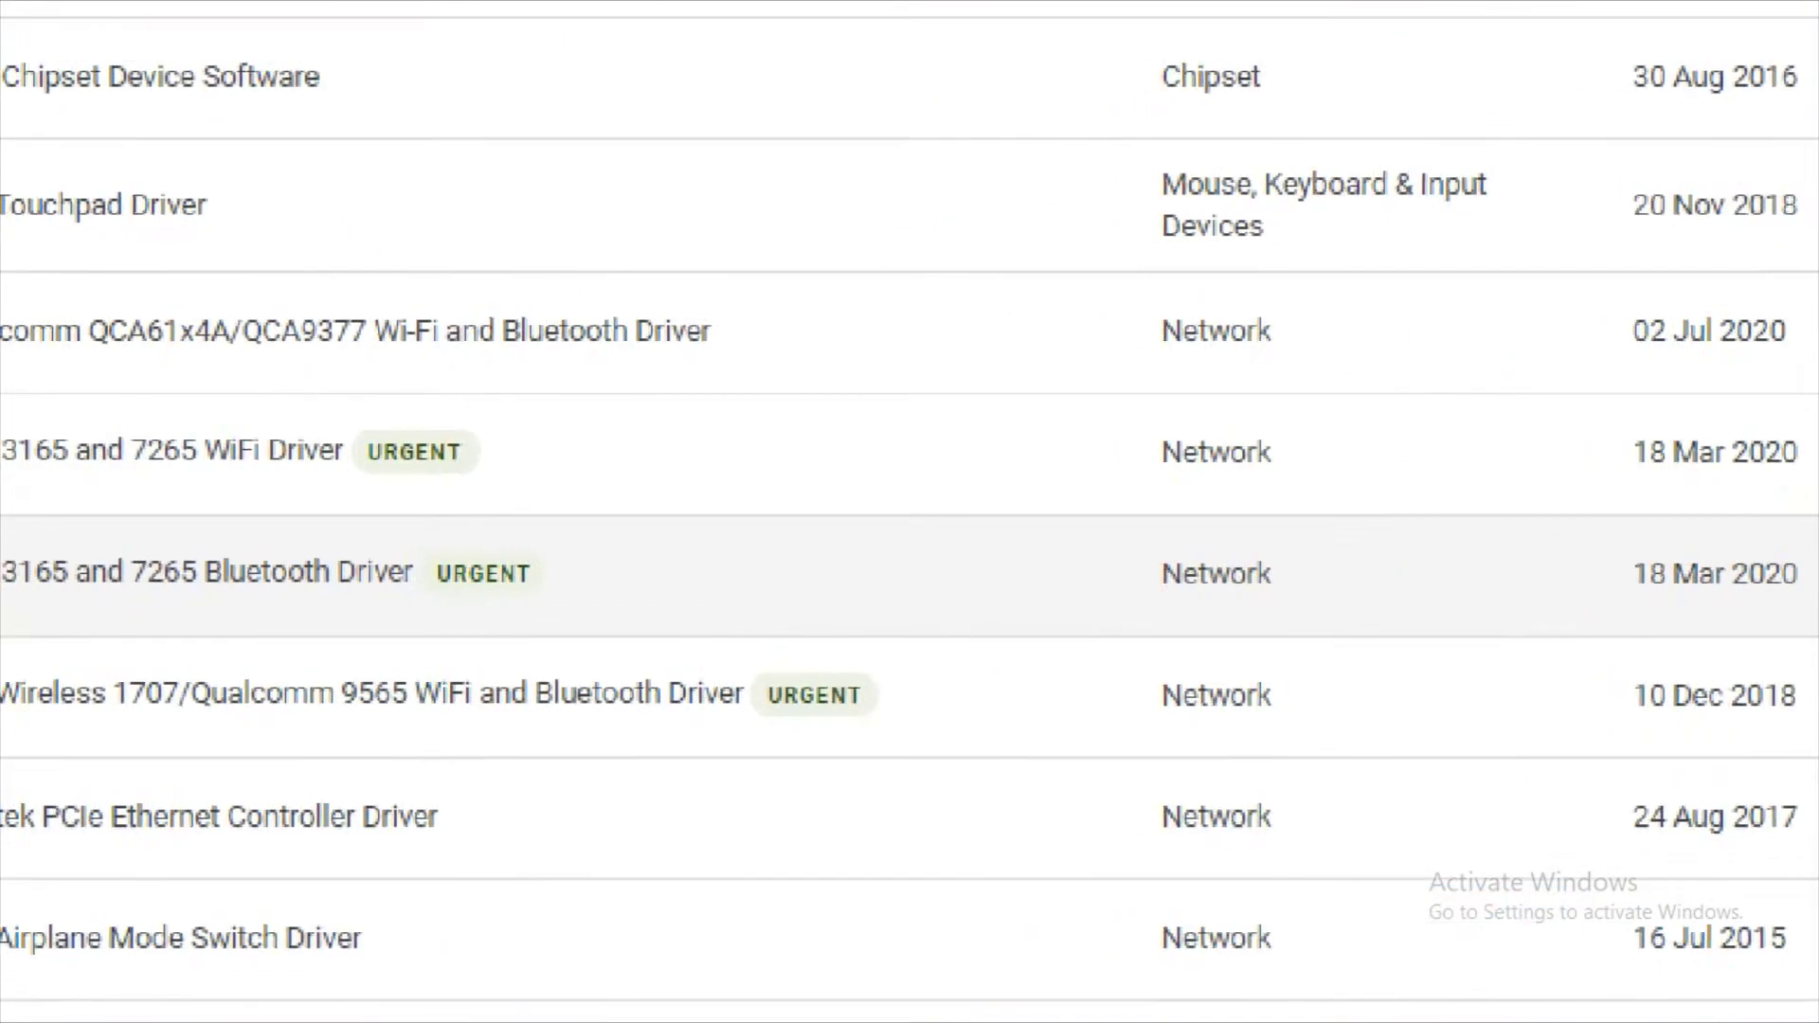
{"action": "left_click", "coordinate": [273, 523]}
{"action": "left_click_drag", "start_coordinate": [193, 489], "coordinate": [638, 485]}
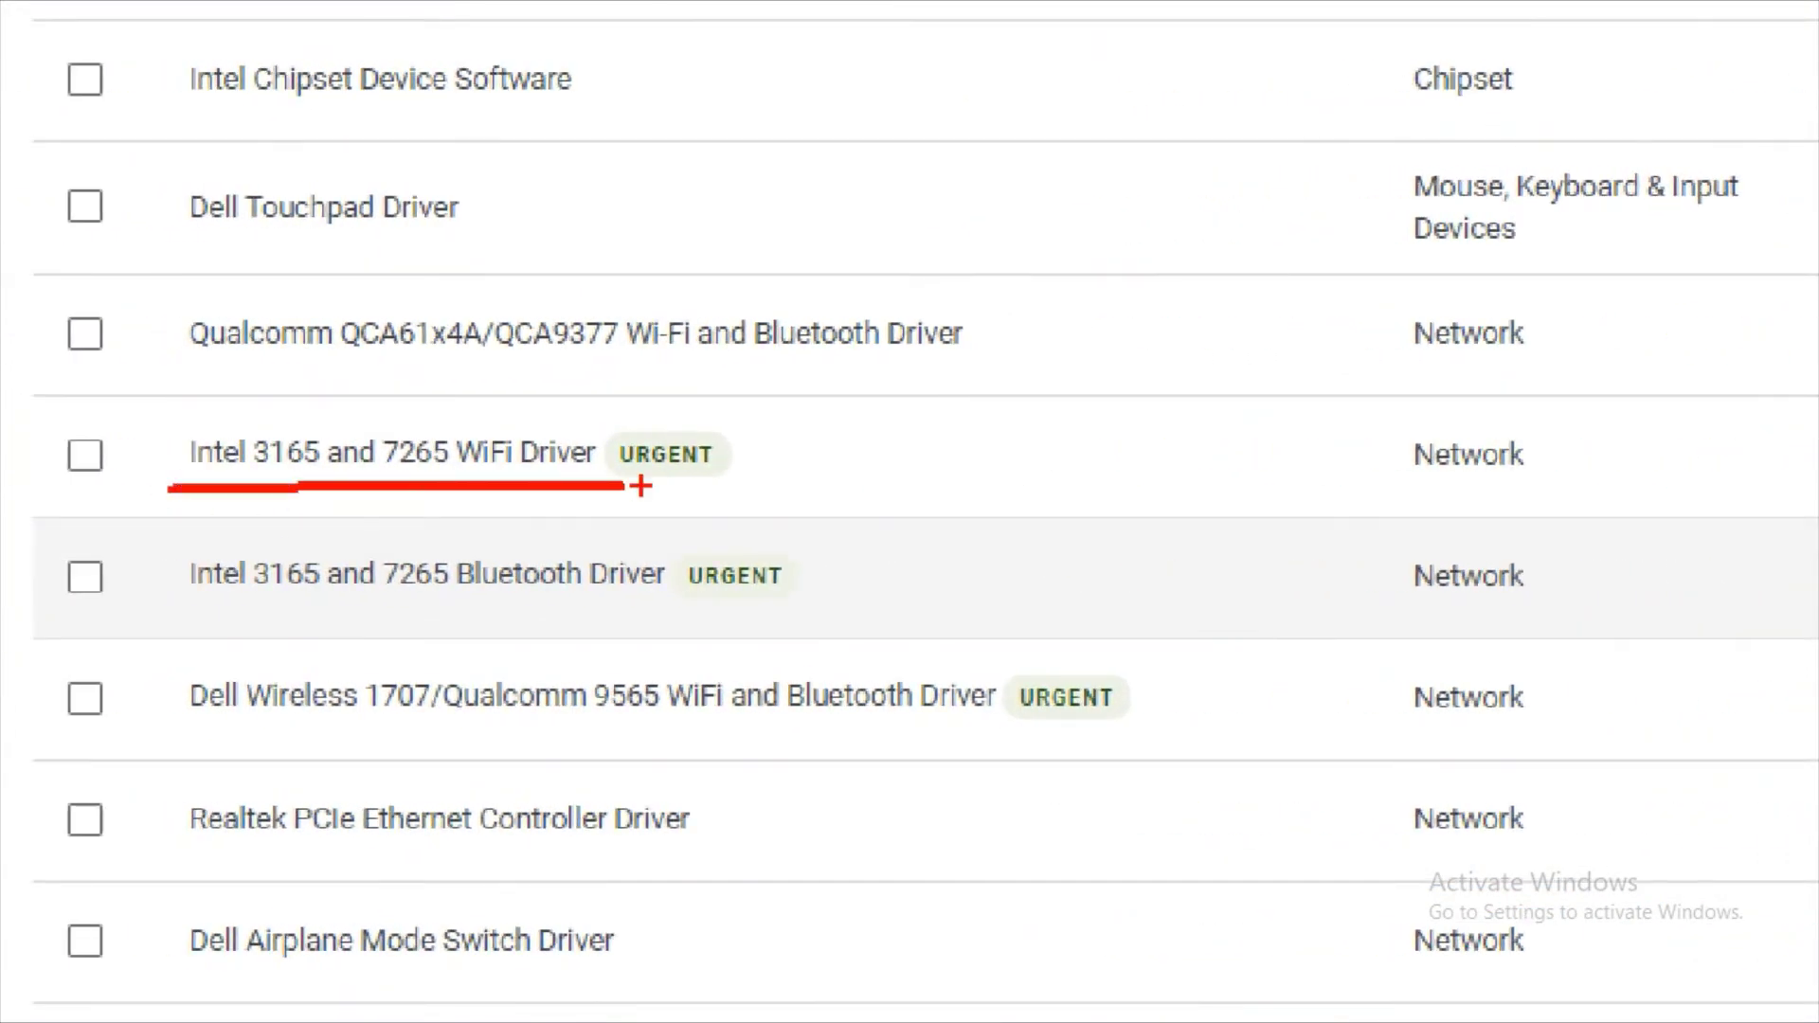
{"action": "key", "text": "Escape"}
{"action": "scroll", "coordinate": [435, 630], "scroll_direction": "up", "scroll_amount": 13}
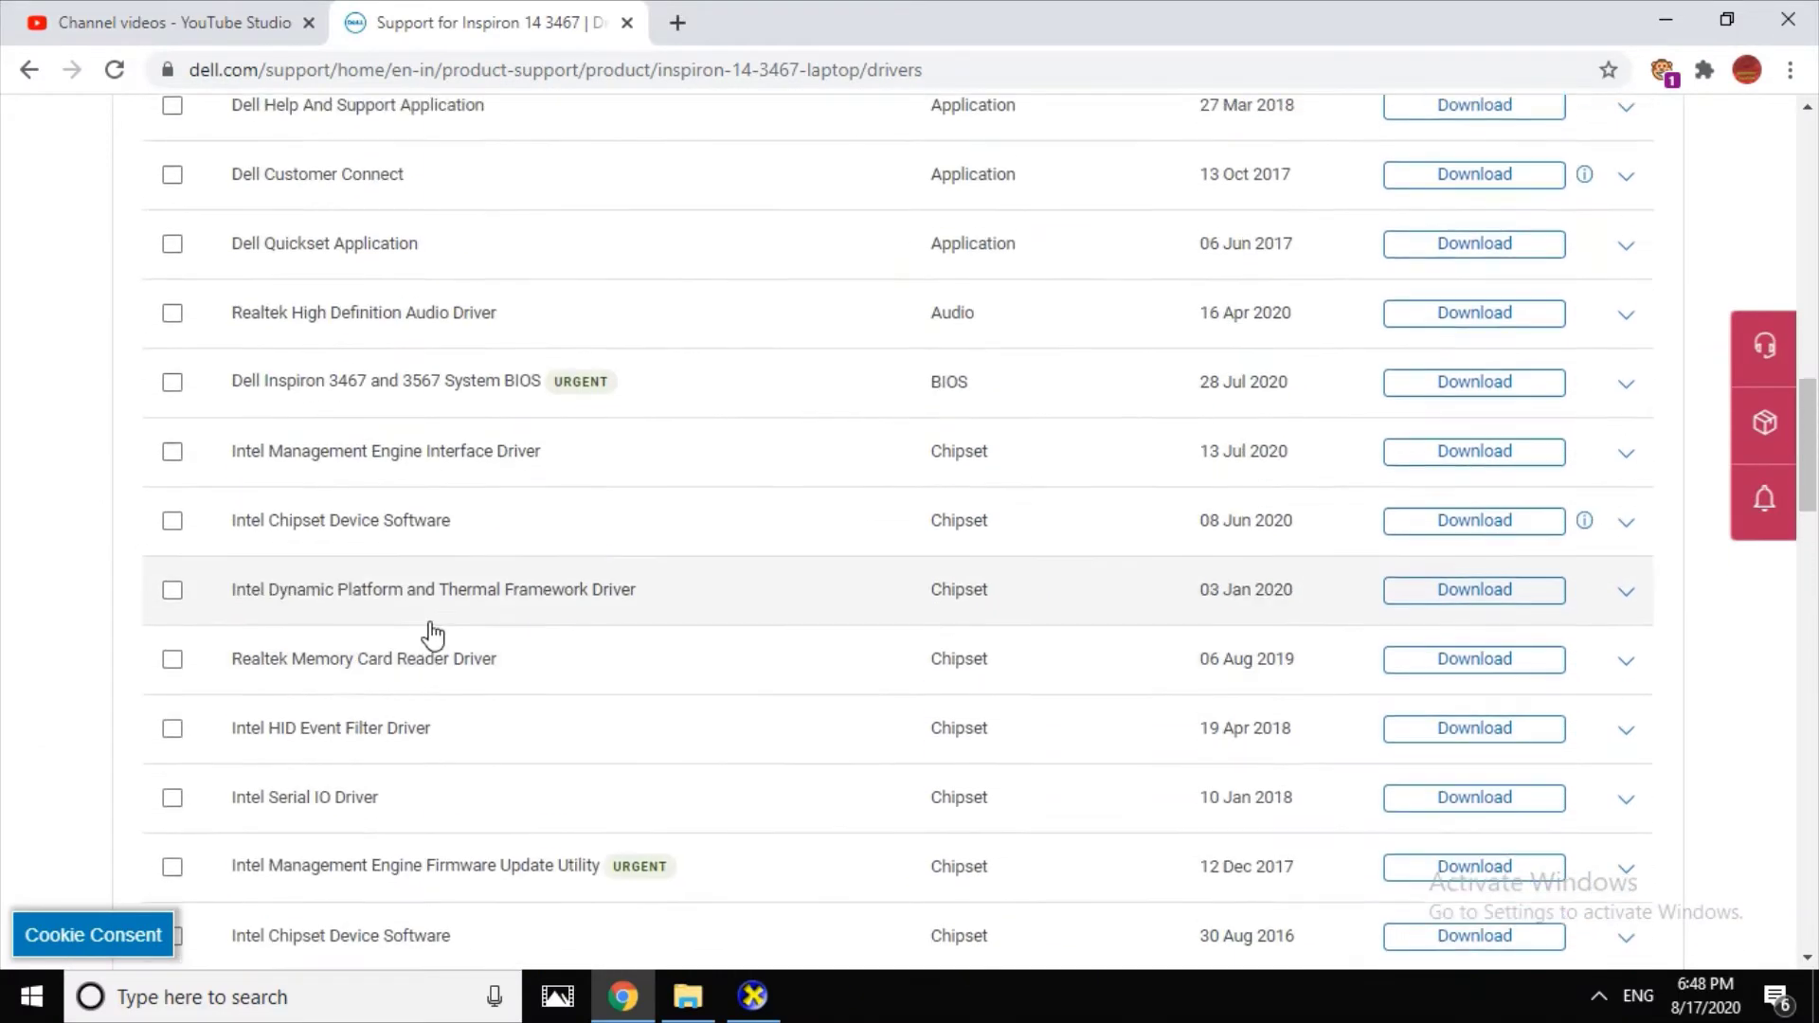
{"action": "scroll", "coordinate": [439, 652], "scroll_direction": "up", "scroll_amount": 3}
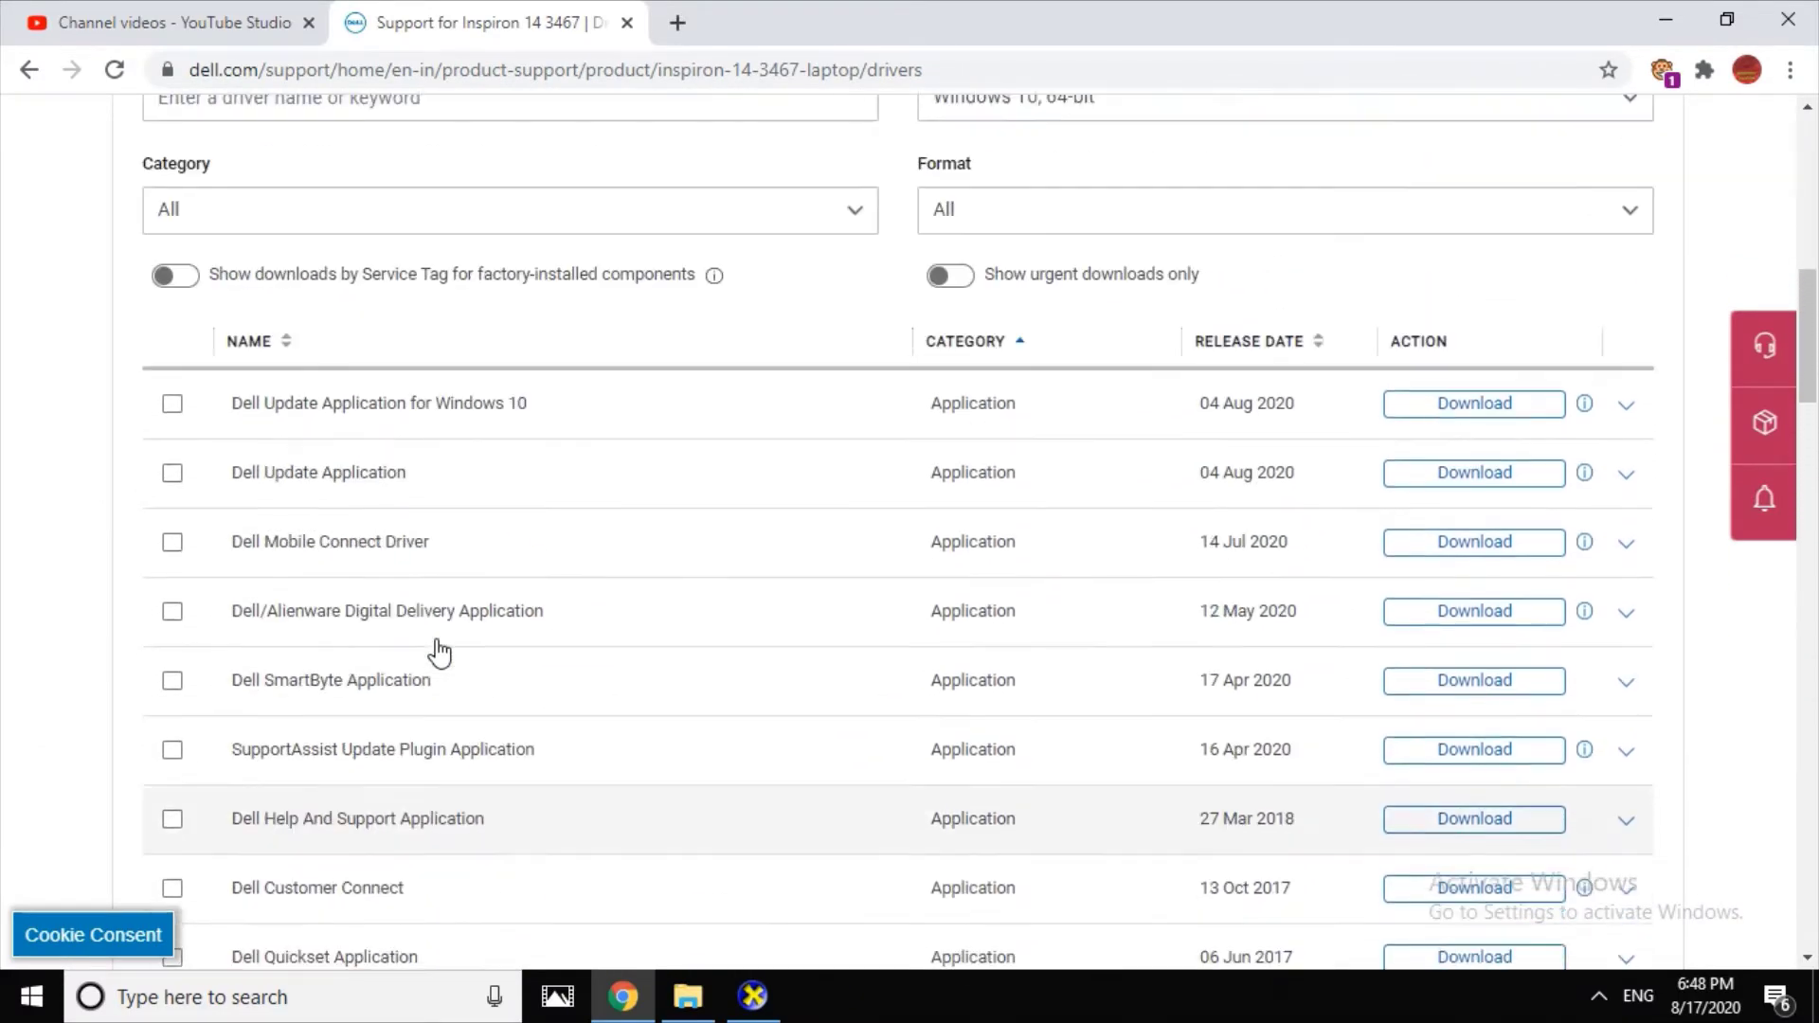
{"action": "scroll", "coordinate": [437, 654], "scroll_direction": "down", "scroll_amount": 6}
{"action": "scroll", "coordinate": [436, 661], "scroll_direction": "down", "scroll_amount": 4}
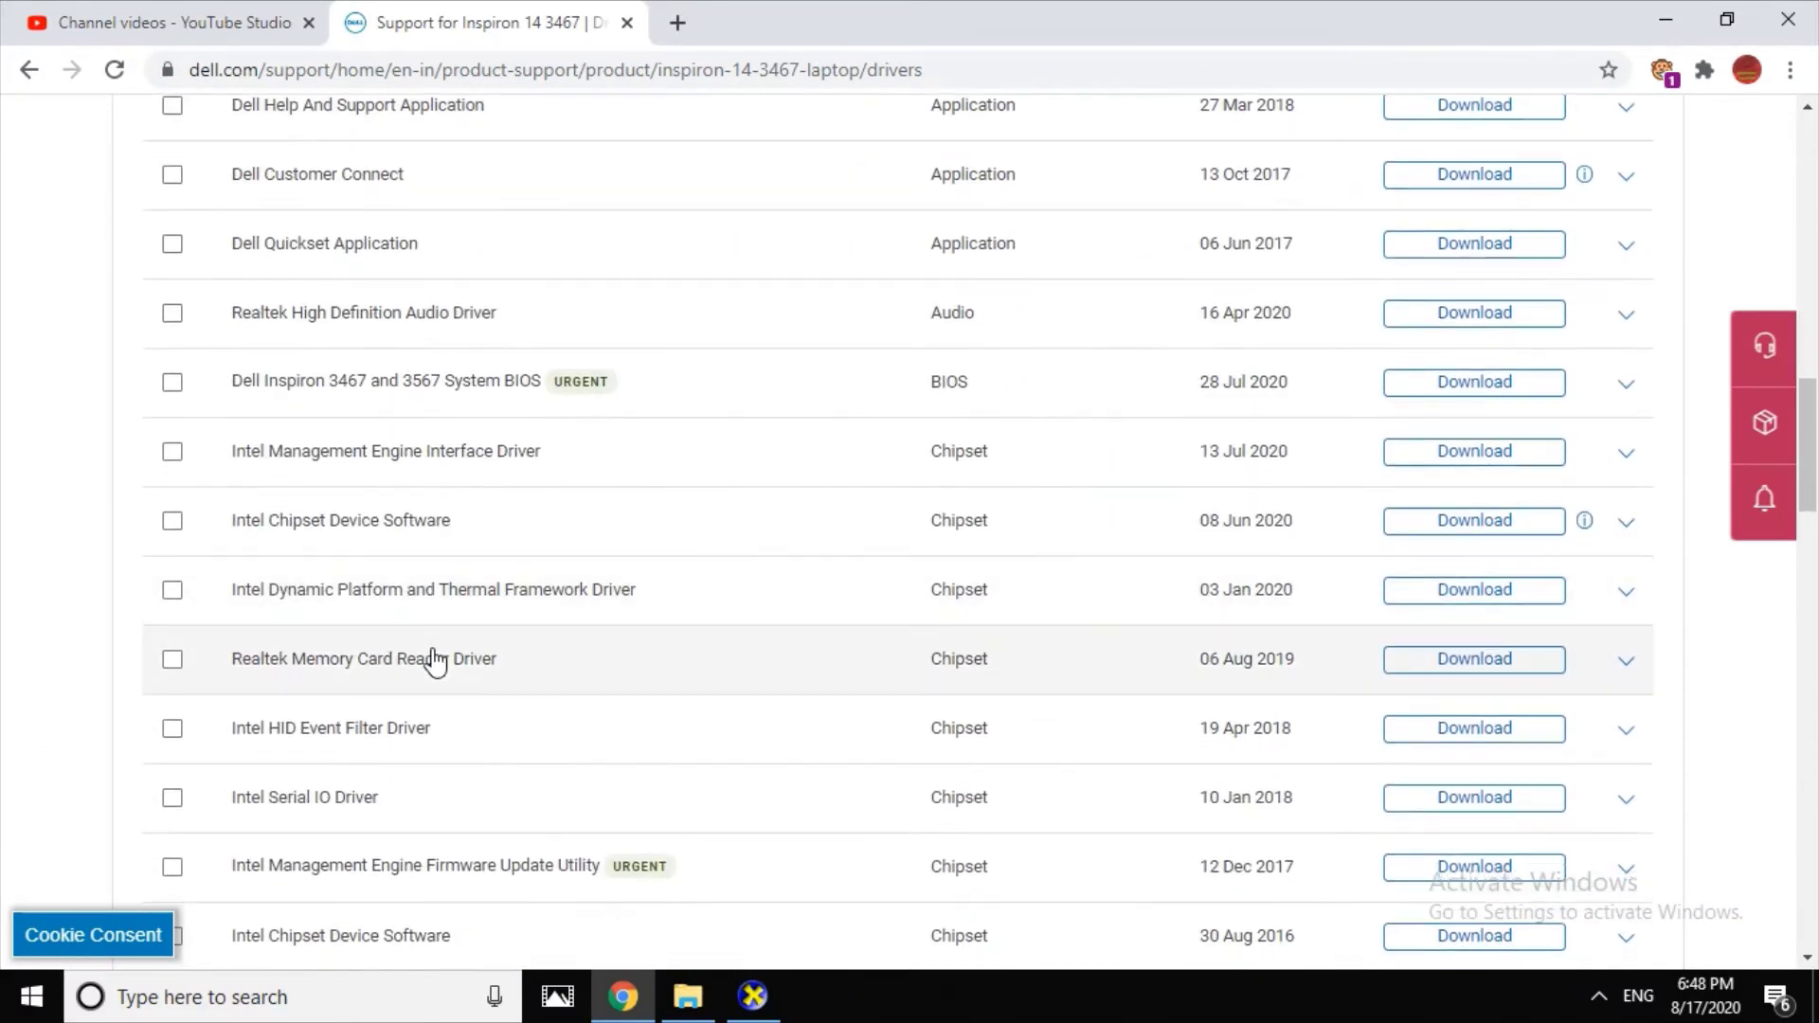
{"action": "scroll", "coordinate": [431, 658], "scroll_direction": "up", "scroll_amount": 1}
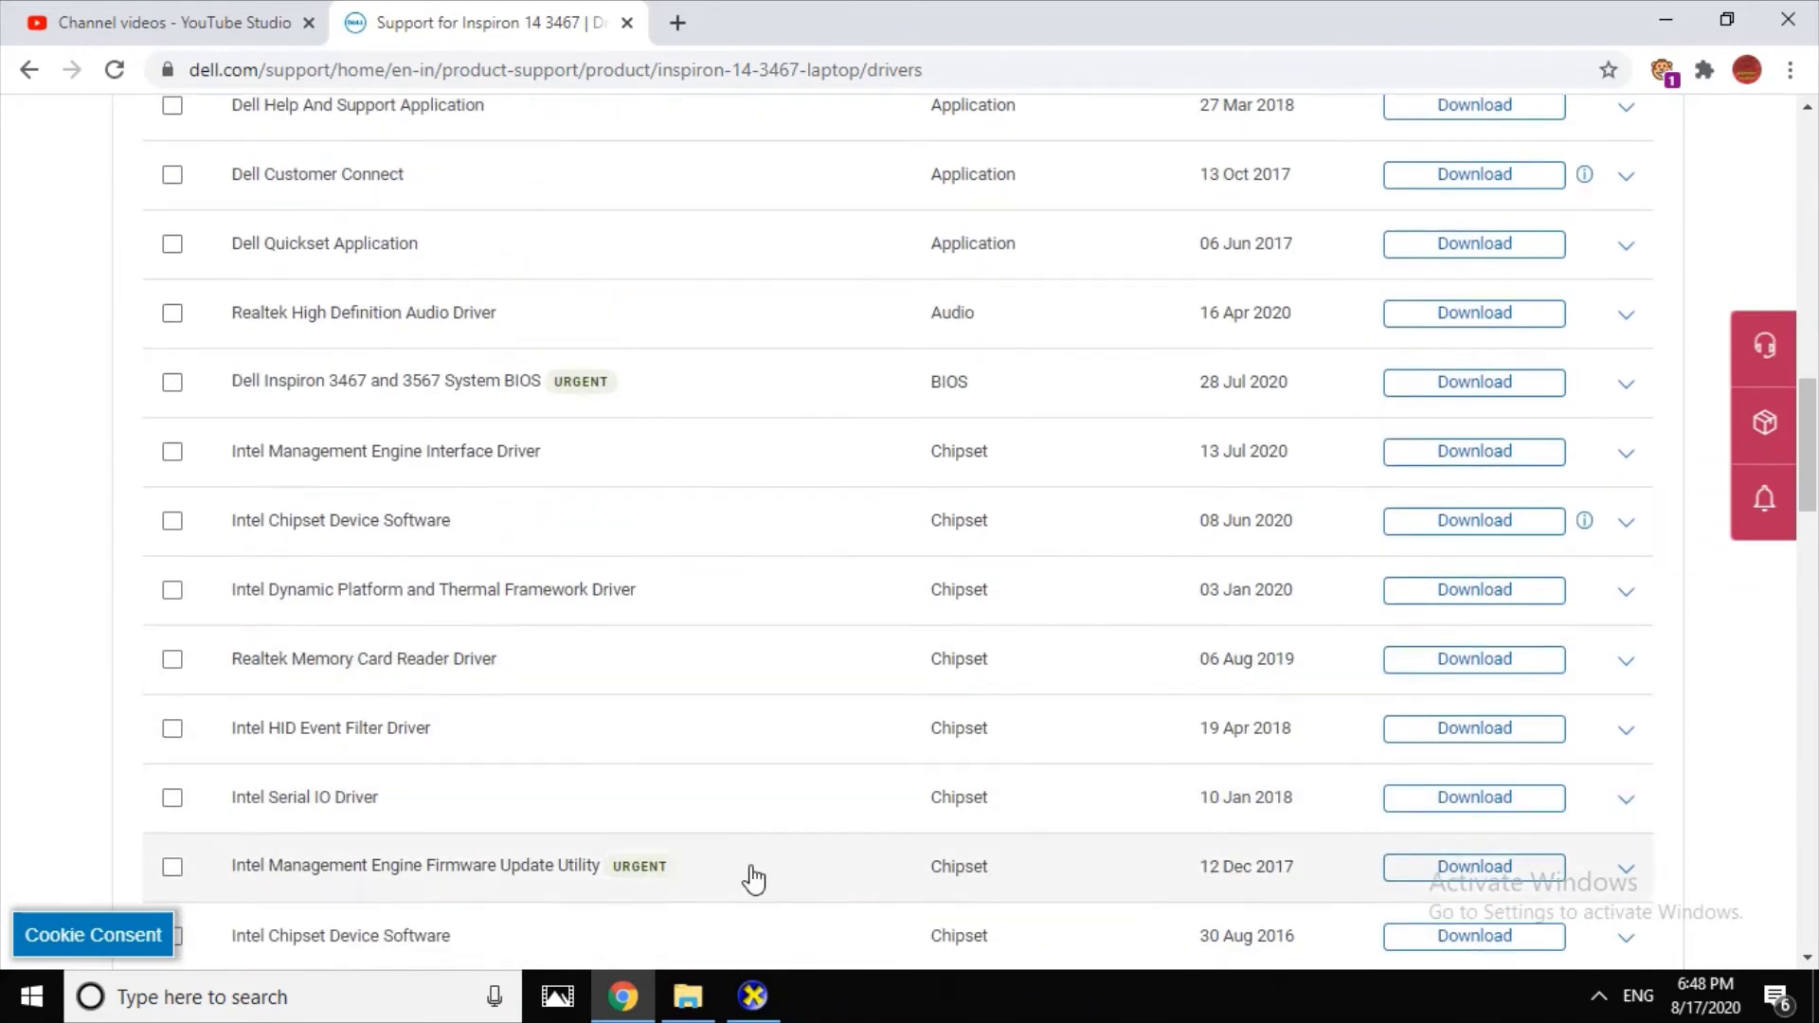
Examine the chipset, touchpad, network, security and Serial ATA driver entries and their download options in the Inspiron 14 3467 list.
{"action": "scroll", "coordinate": [473, 792], "scroll_direction": "down", "scroll_amount": 3}
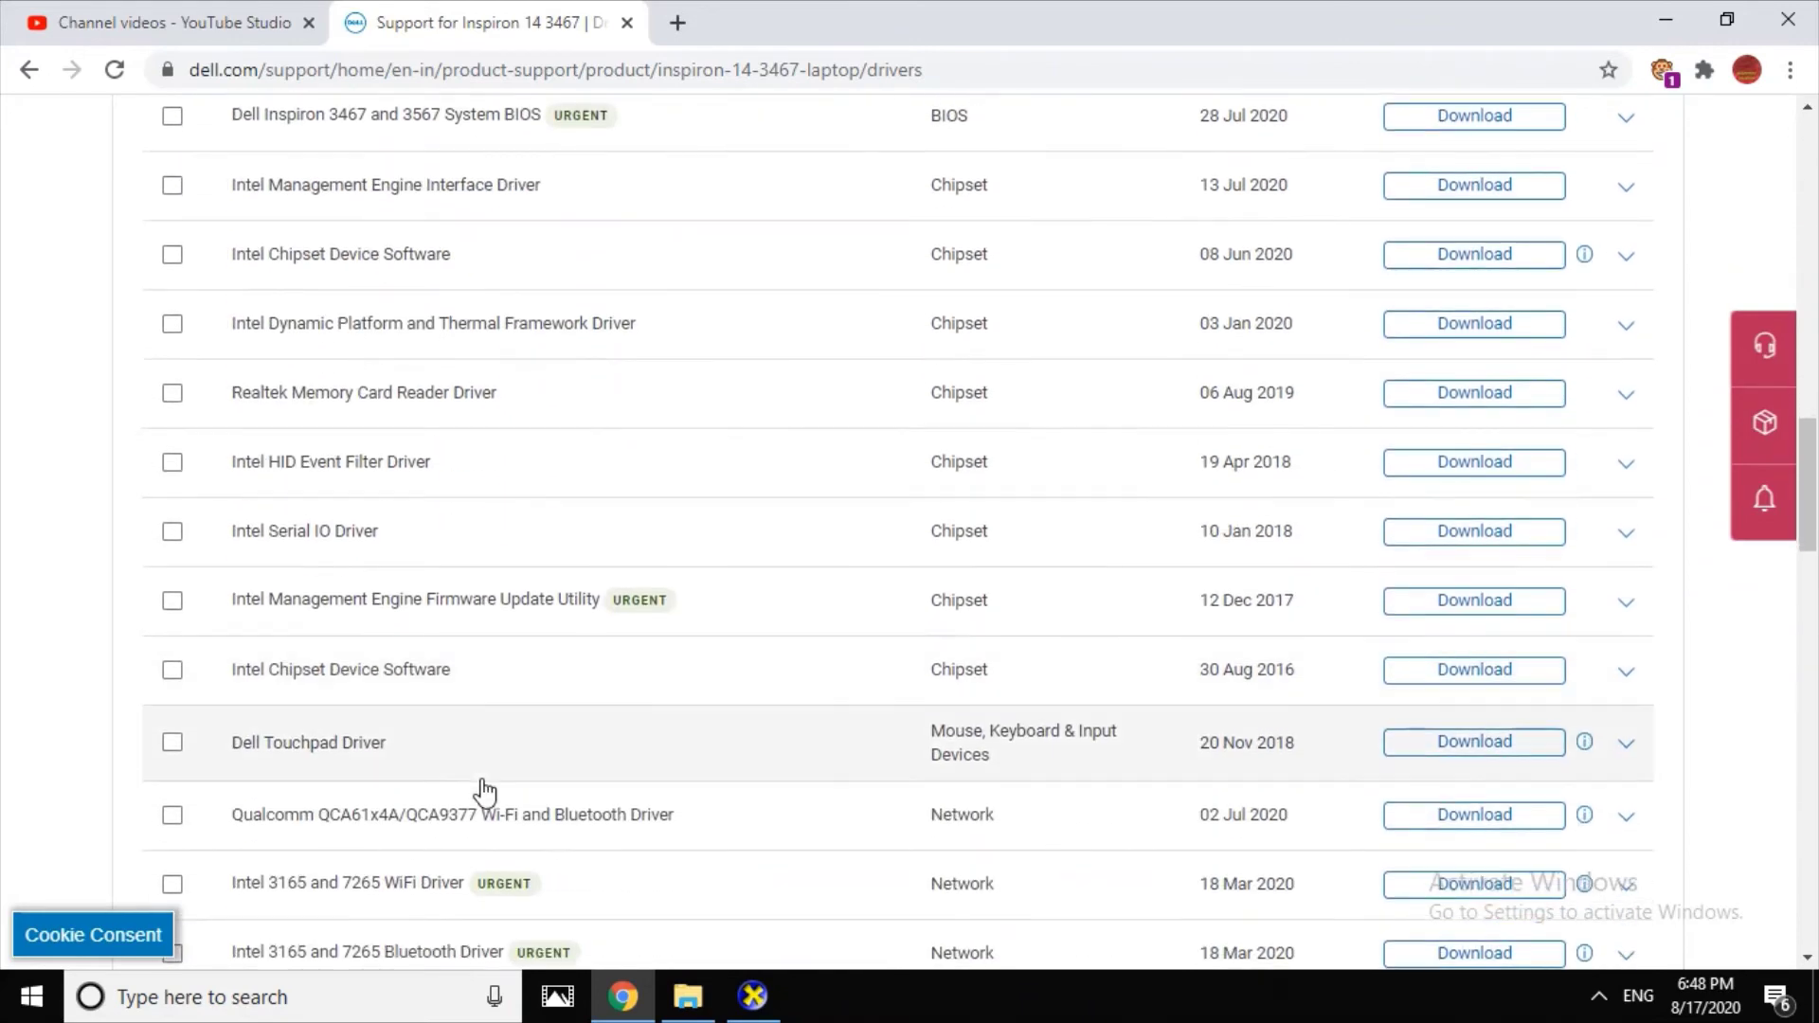
{"action": "scroll", "coordinate": [482, 788], "scroll_direction": "down", "scroll_amount": 3}
{"action": "scroll", "coordinate": [480, 738], "scroll_direction": "down", "scroll_amount": 3}
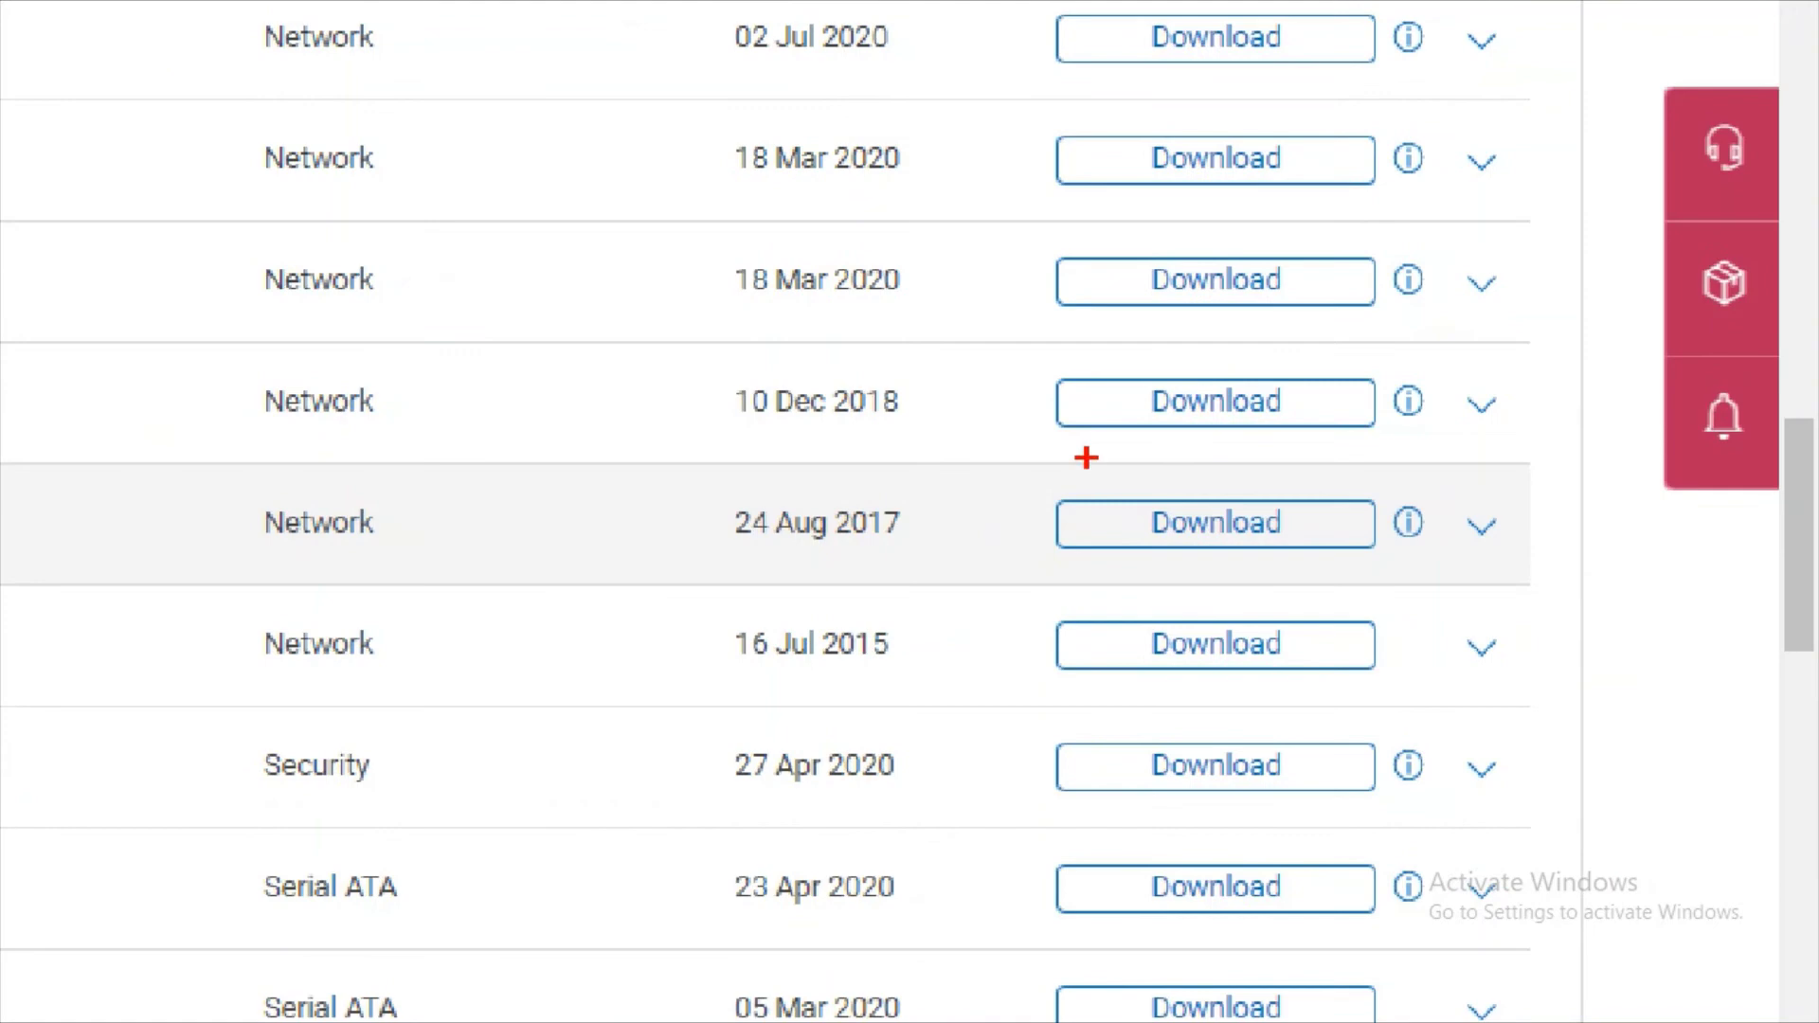
{"action": "left_click_drag", "start_coordinate": [1148, 446], "coordinate": [1376, 446]}
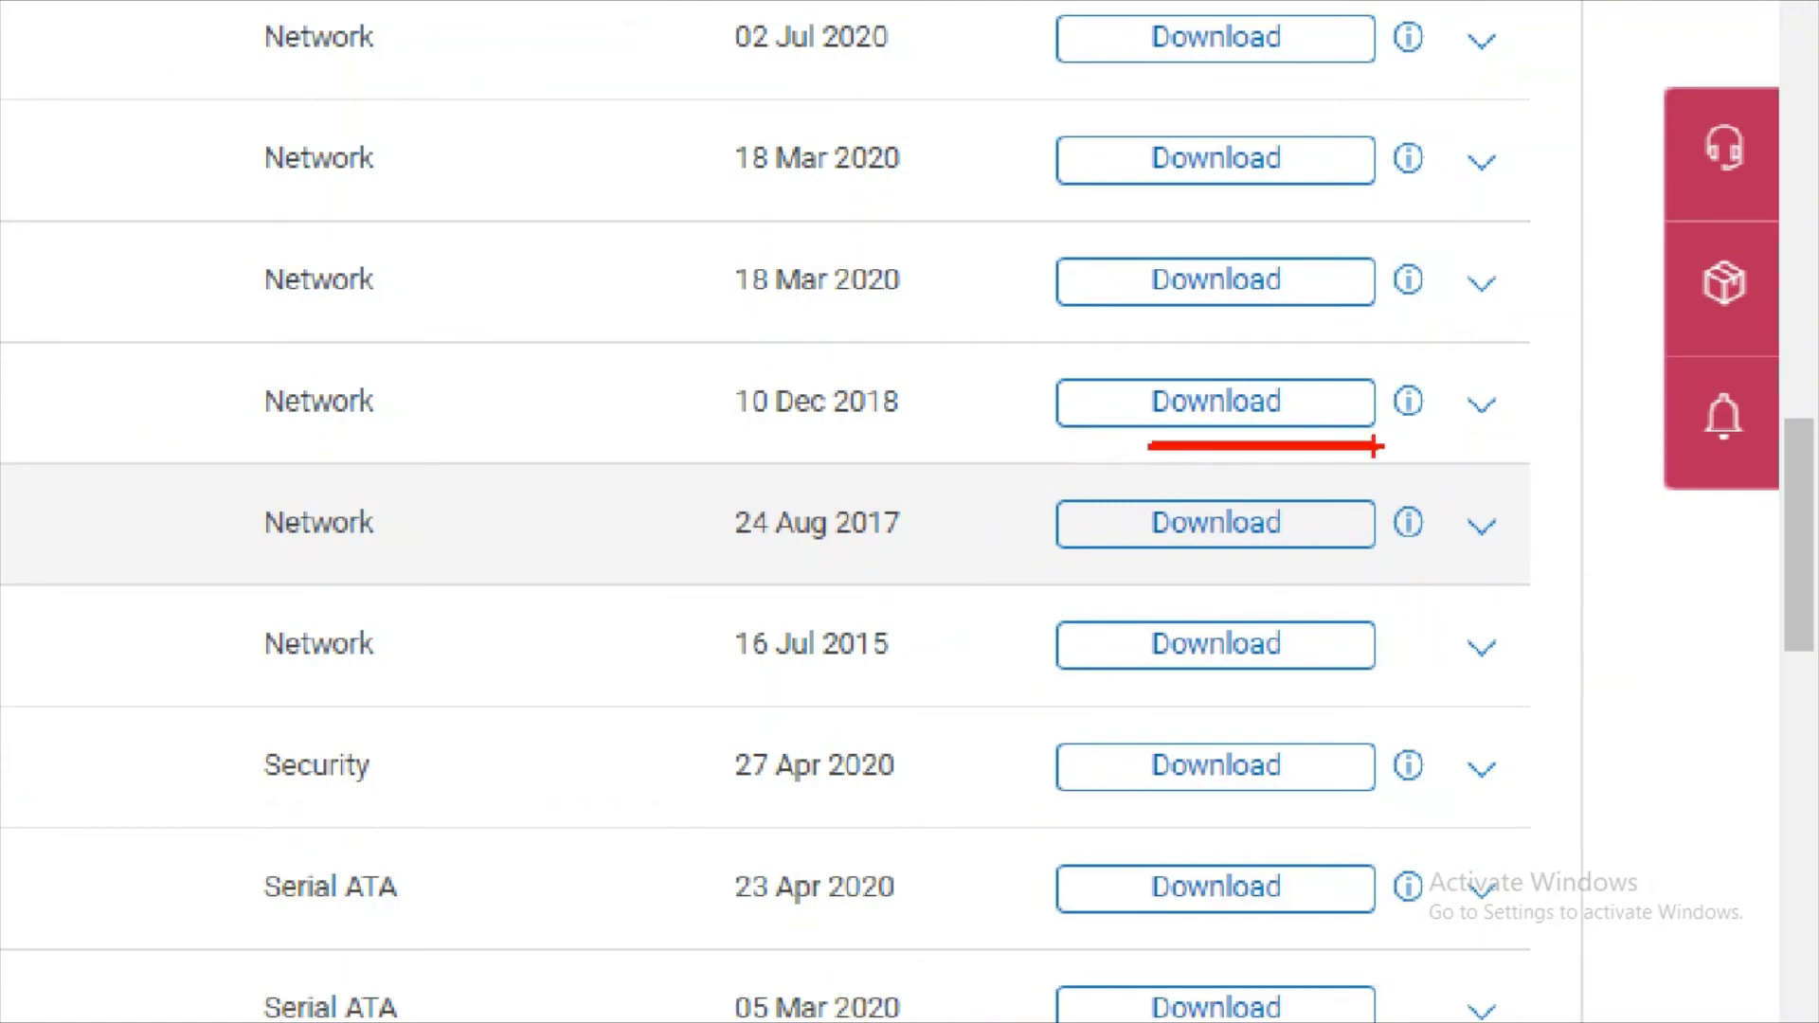
{"action": "left_click_drag", "start_coordinate": [1059, 579], "coordinate": [1401, 578]}
{"action": "left_click_drag", "start_coordinate": [1053, 700], "coordinate": [1439, 697]}
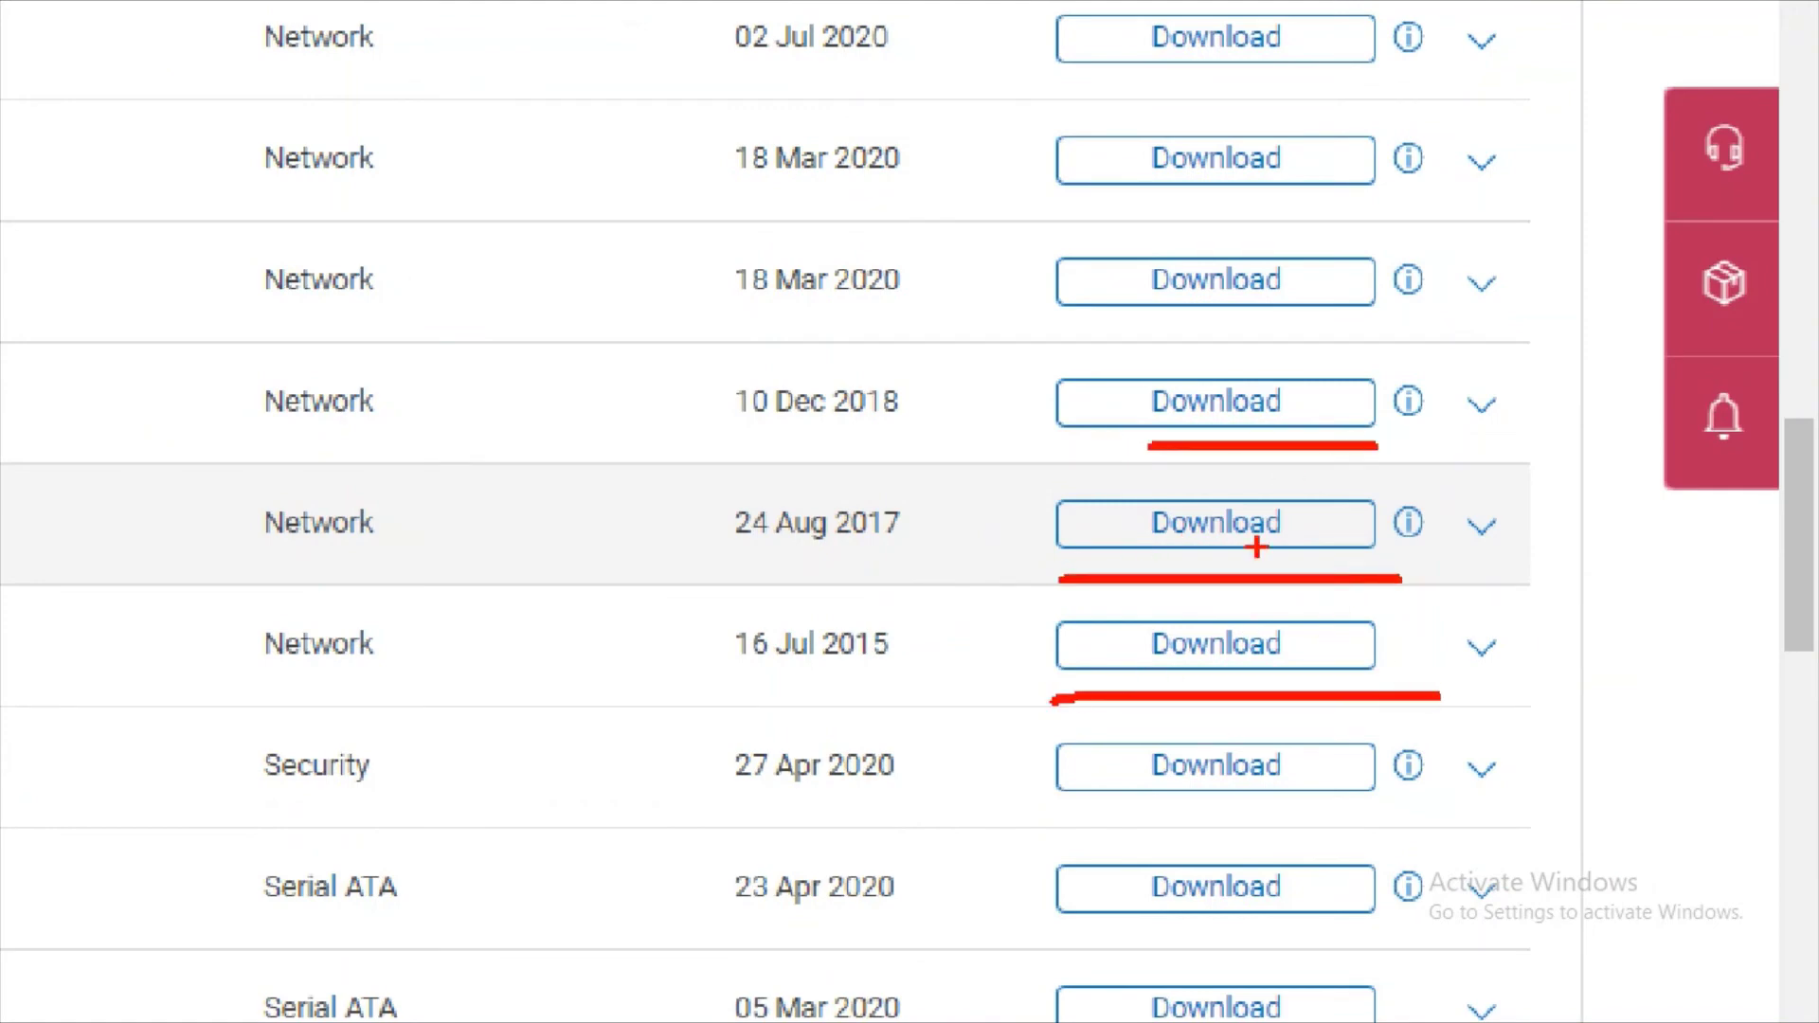
{"action": "left_click_drag", "start_coordinate": [1078, 338], "coordinate": [1438, 326]}
{"action": "left_click_drag", "start_coordinate": [1117, 226], "coordinate": [1490, 203]}
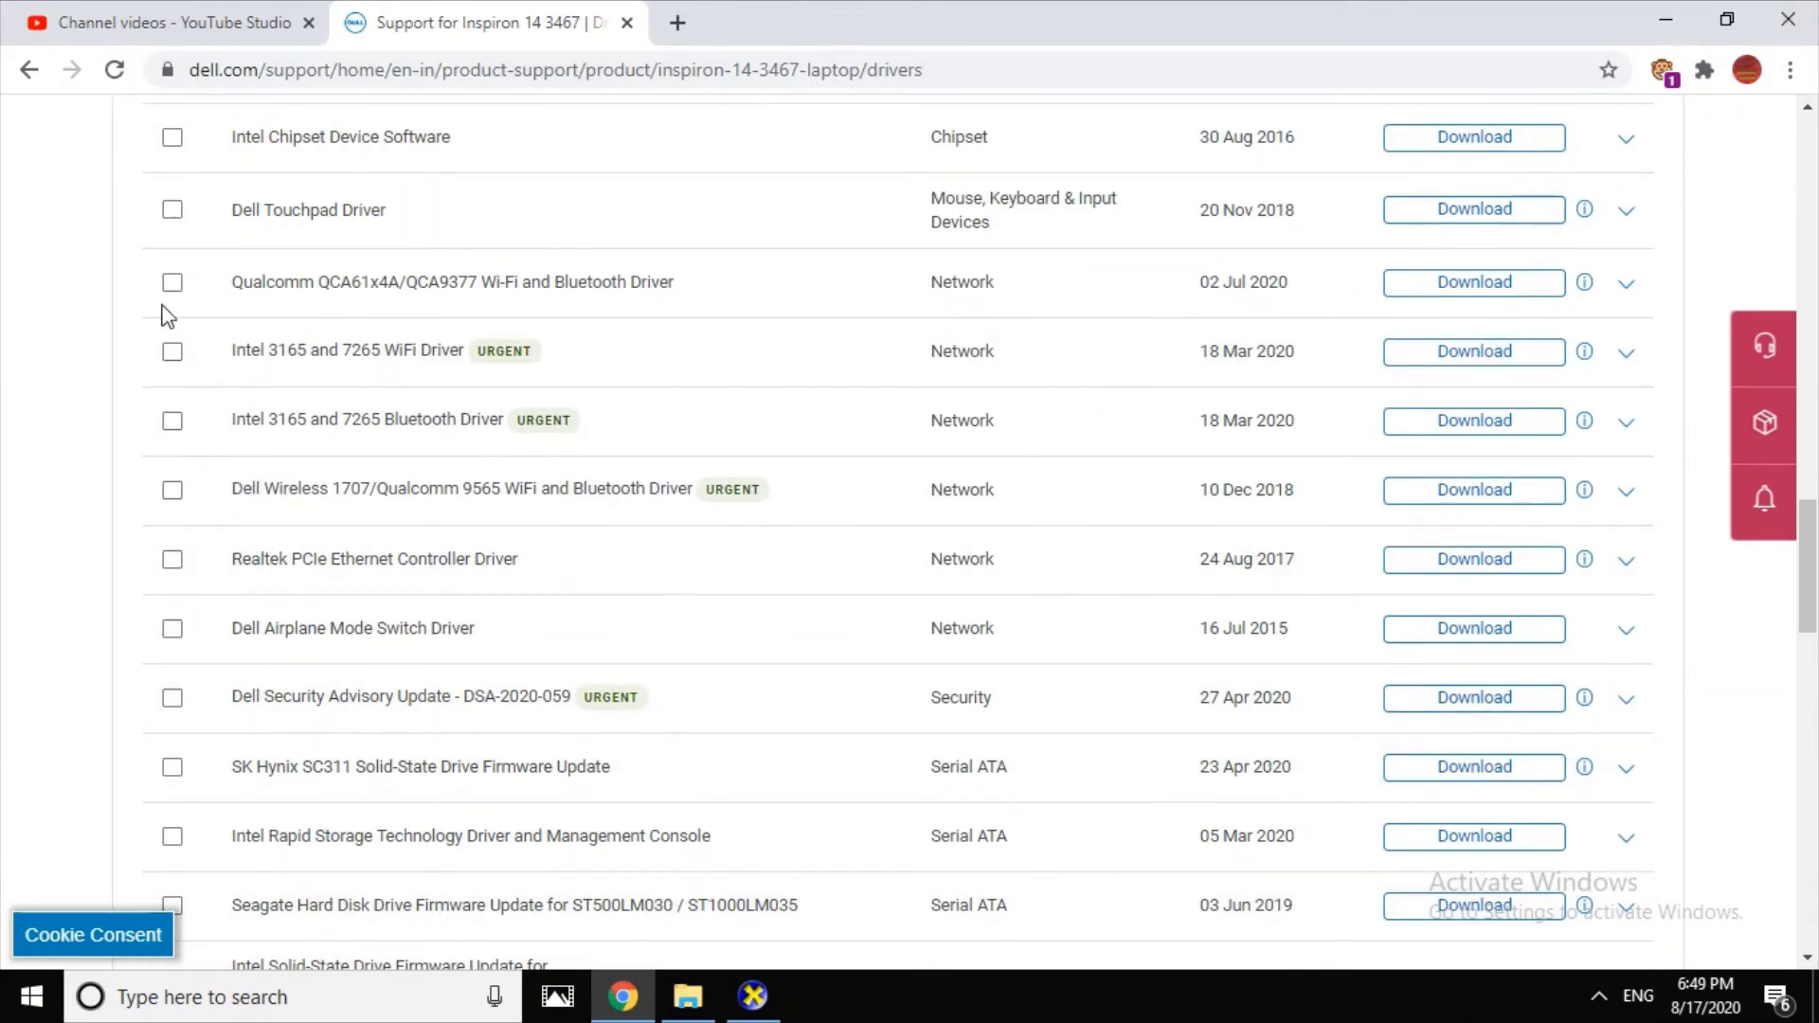
Close the Dell support browser window and re-check the System Model entry in the DirectX Diagnostic Tool.
{"action": "left_click", "coordinate": [1791, 23]}
{"action": "left_click_drag", "start_coordinate": [1555, 142], "coordinate": [1194, 118]}
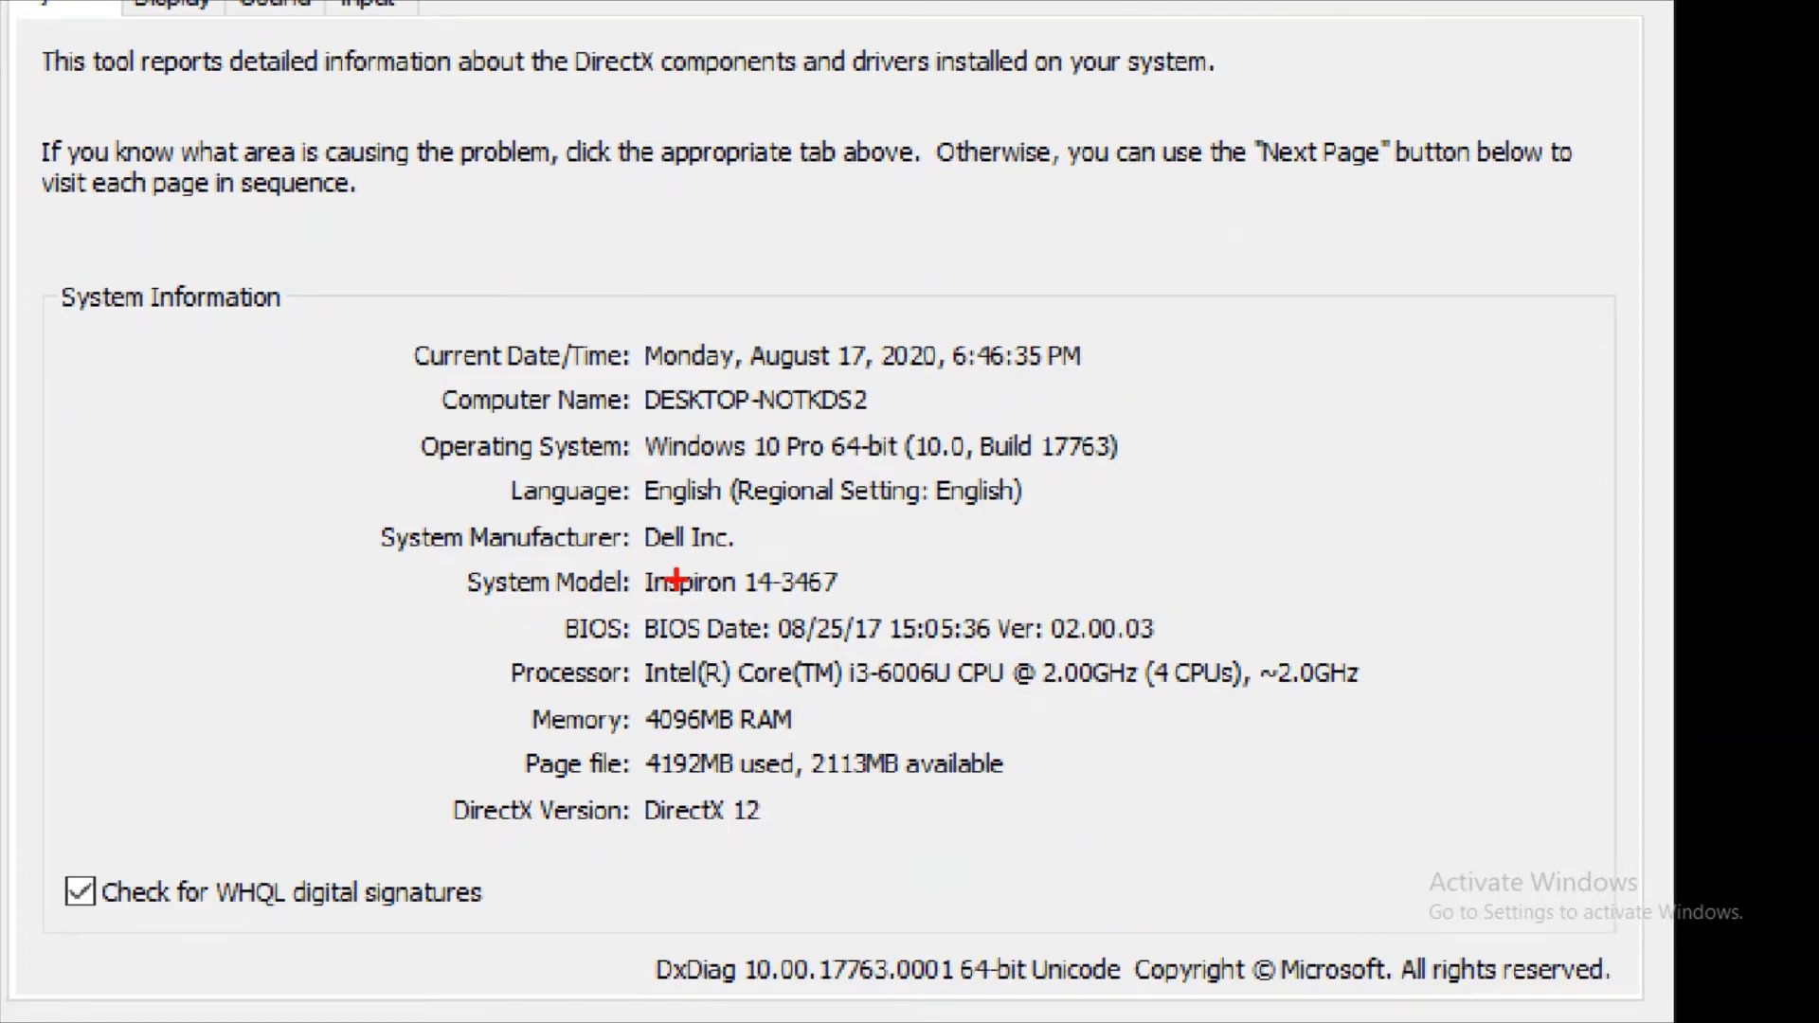
{"action": "left_click_drag", "start_coordinate": [455, 605], "coordinate": [881, 602]}
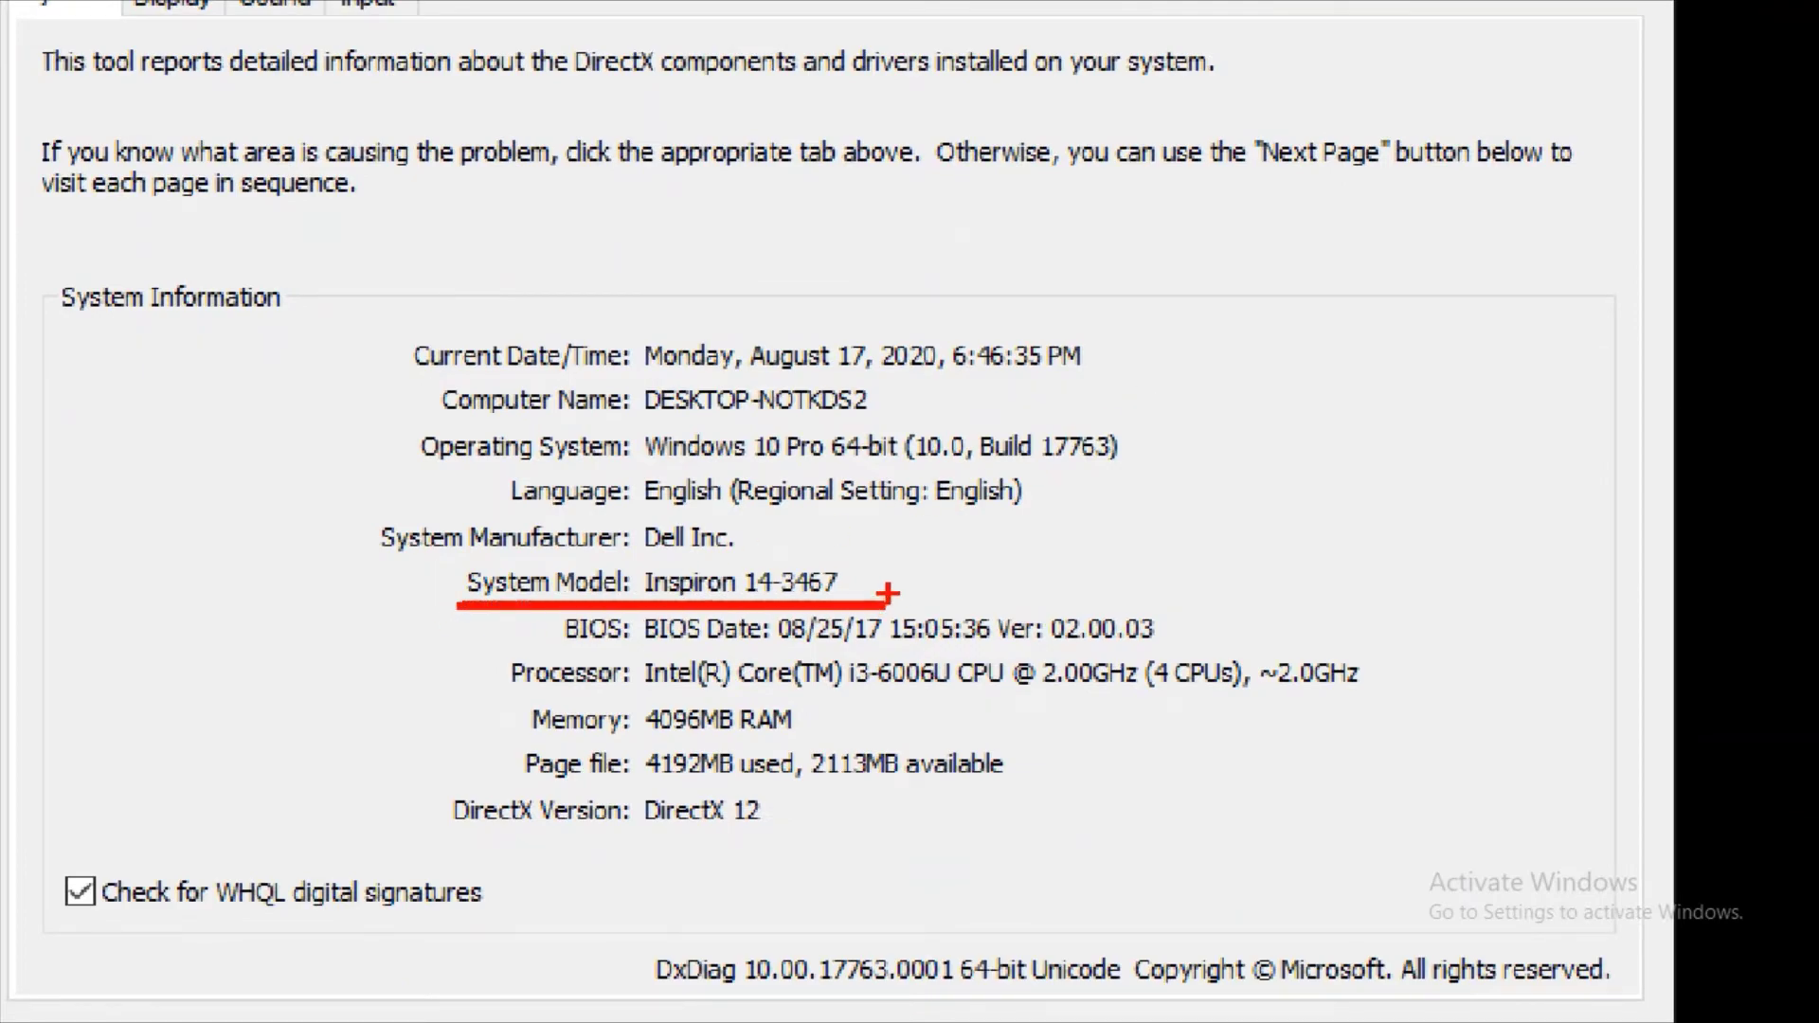
{"action": "key", "text": "Escape"}
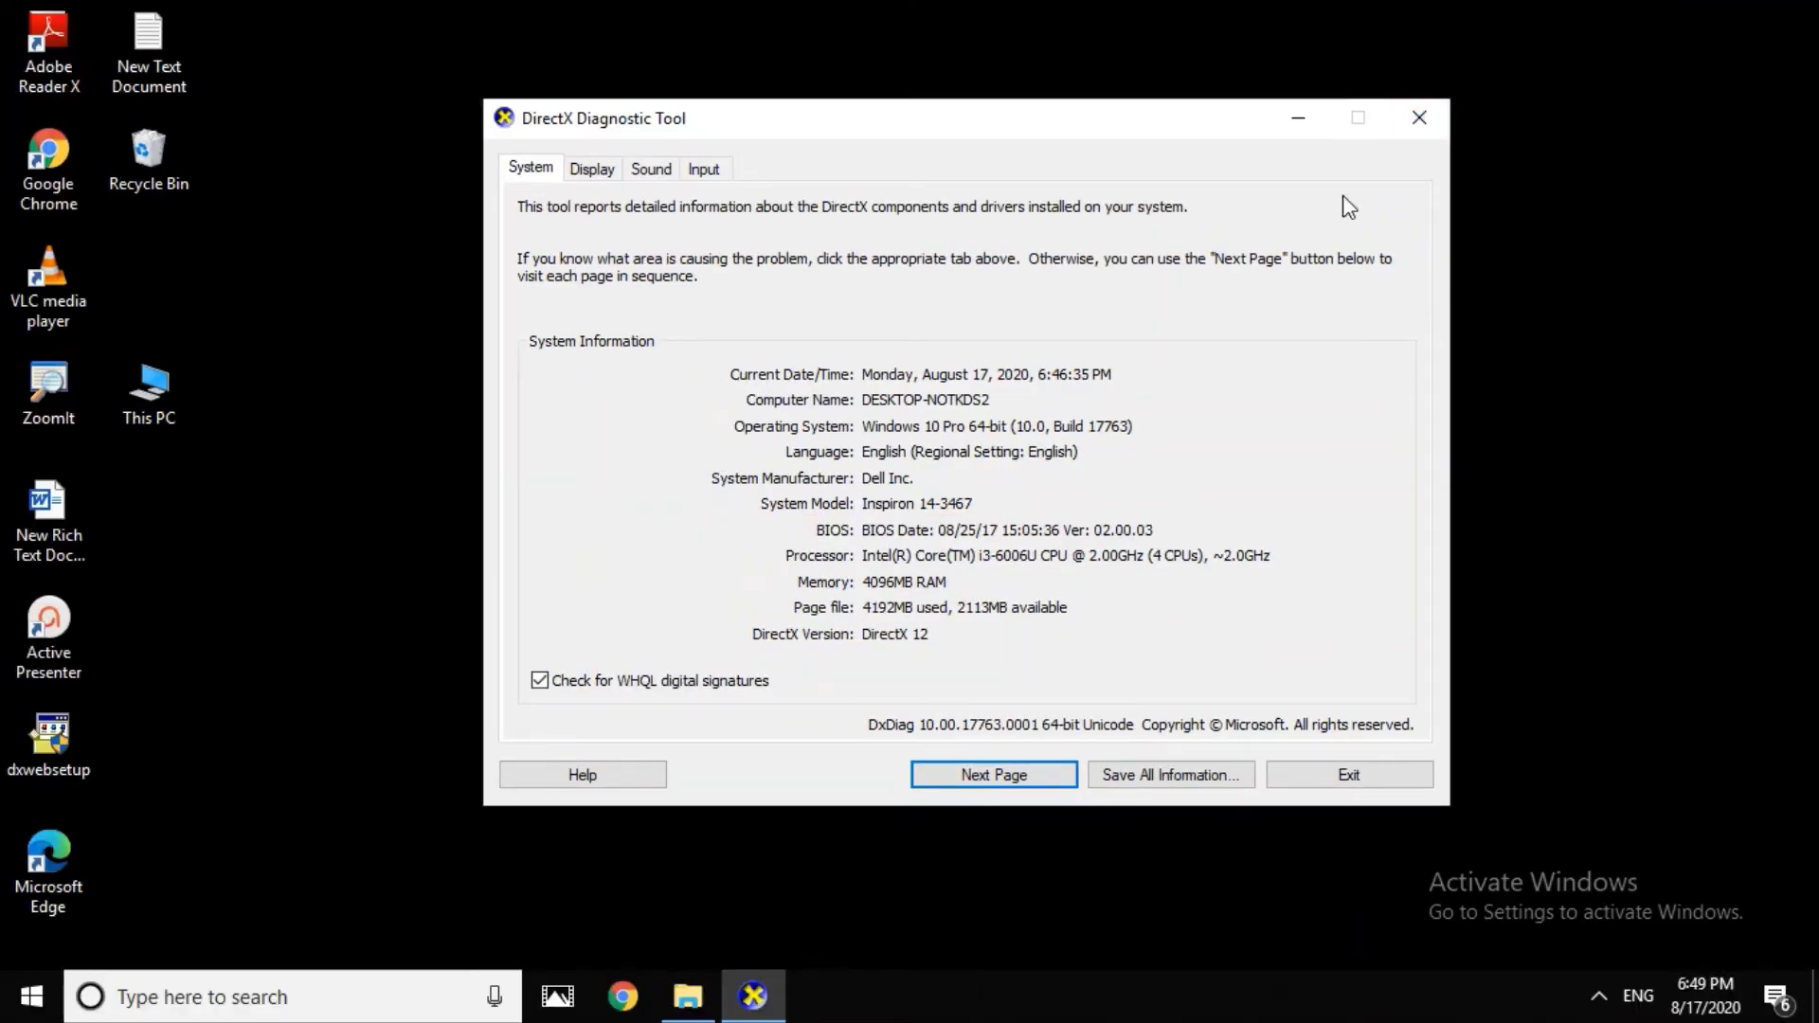
Close the DirectX Diagnostic Tool and refresh the desktop.
{"action": "left_click", "coordinate": [1417, 118]}
{"action": "right_click", "coordinate": [738, 164]}
{"action": "left_click", "coordinate": [796, 244]}
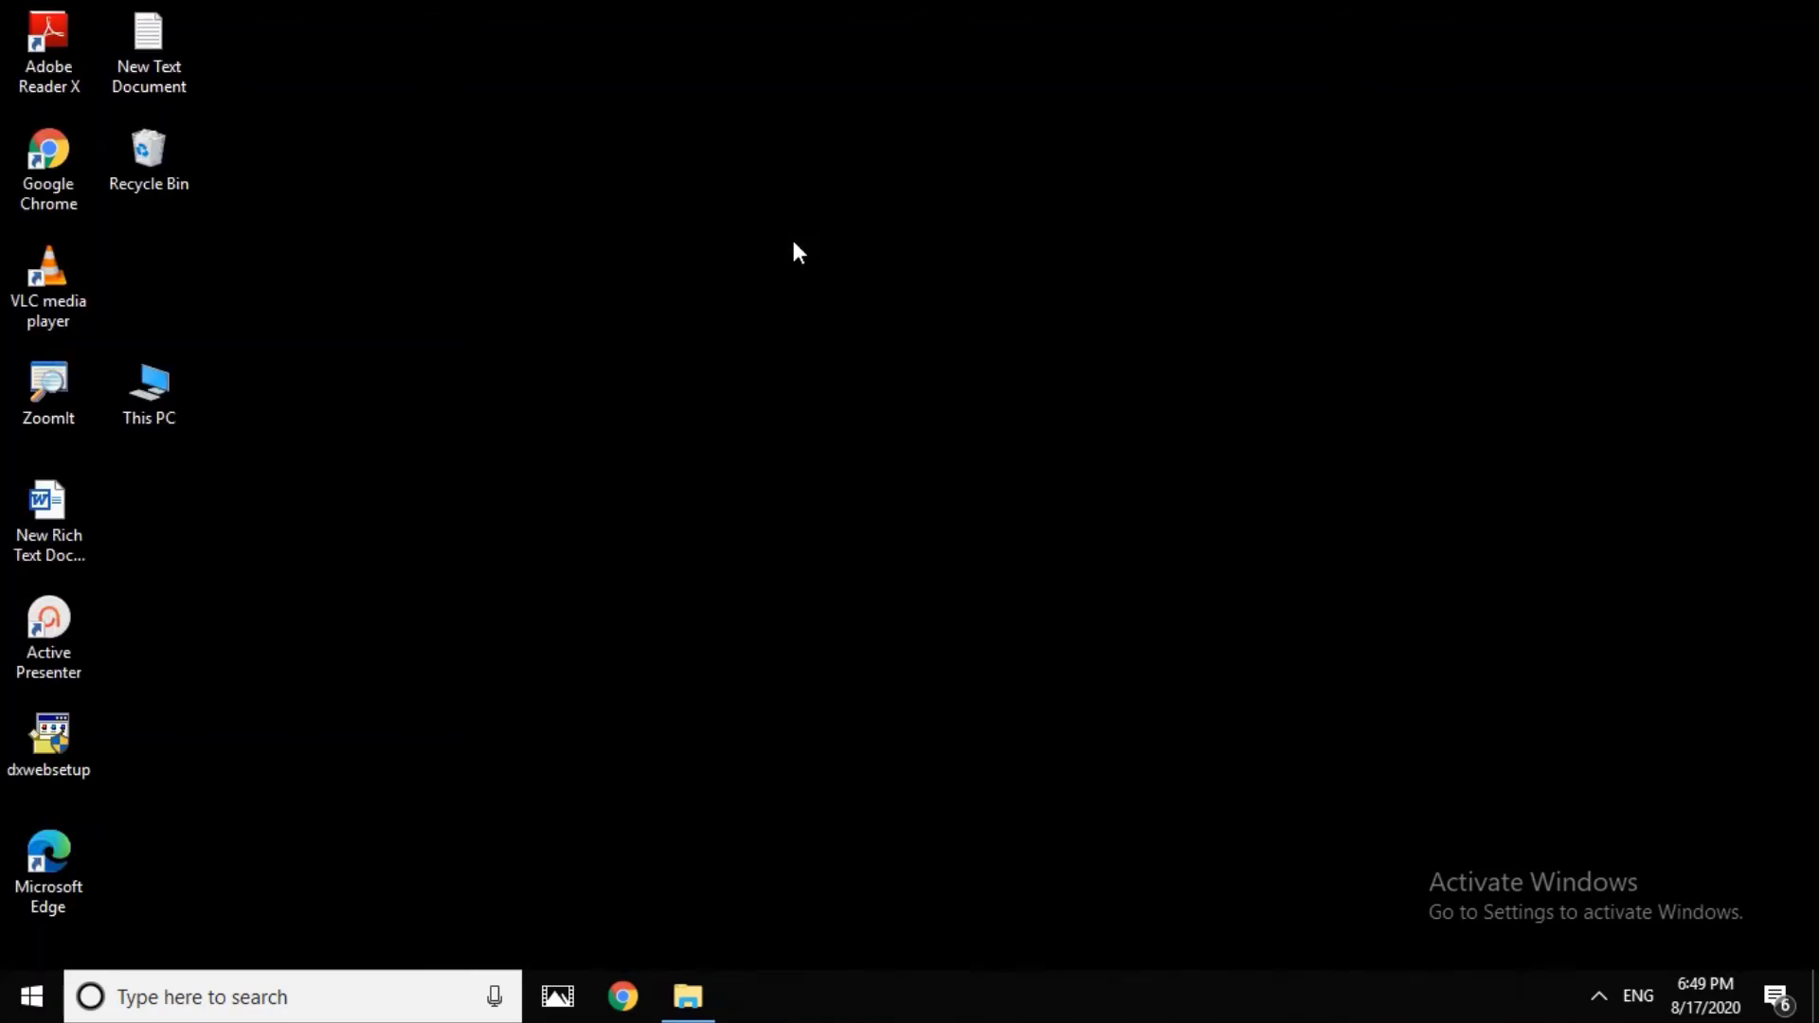
{"action": "right_click", "coordinate": [793, 241]}
{"action": "left_click", "coordinate": [855, 315]}
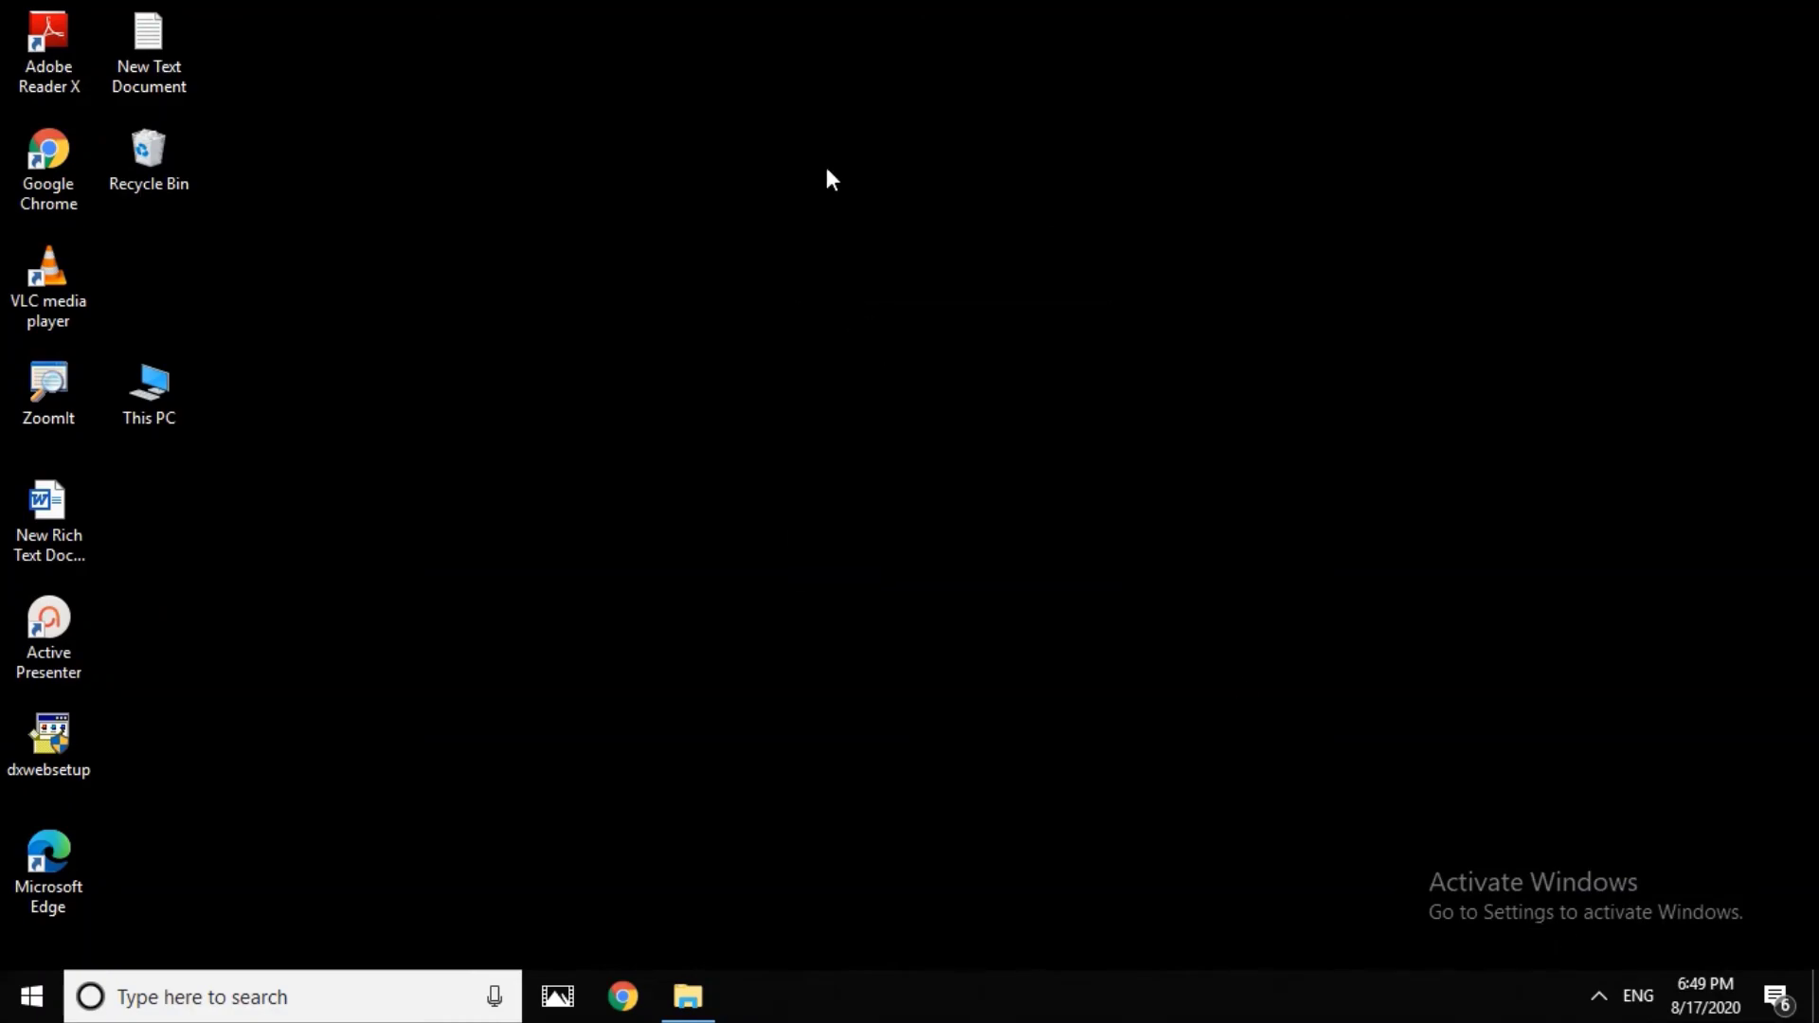